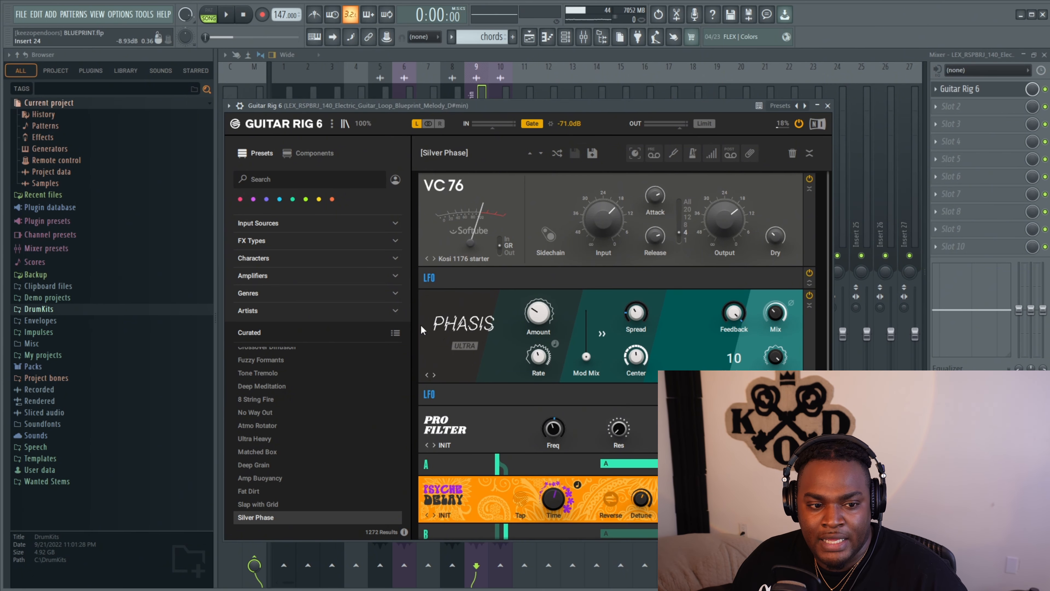
Step: Close the Guitar Rig 6 effect and listen to the soloed guitar clips on Track 9 in the playlist
{"action": "key", "text": "Escape"}
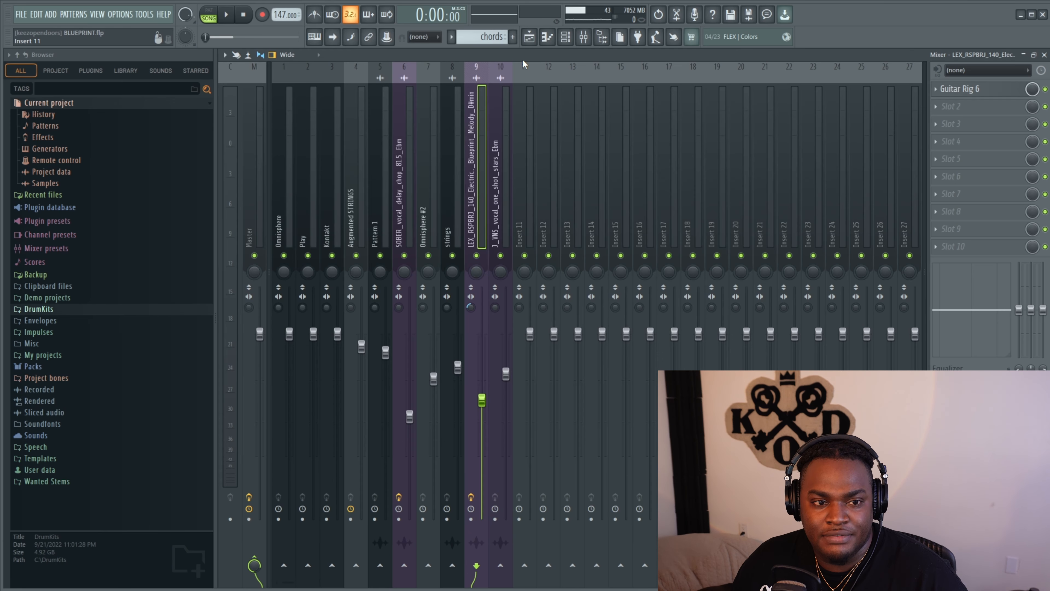
{"action": "key", "text": "F5"}
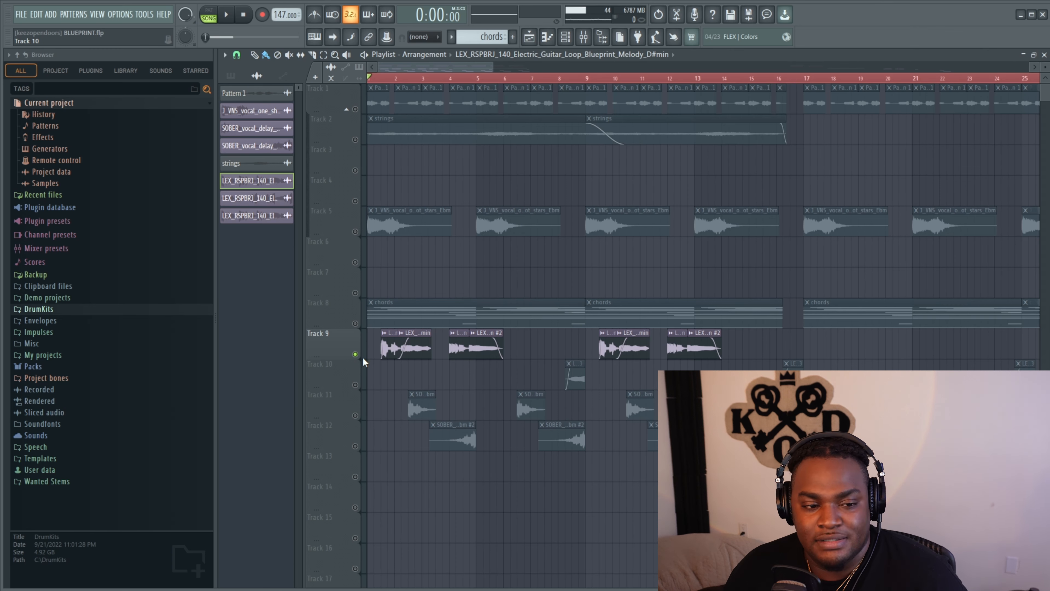
{"action": "key", "text": "space"}
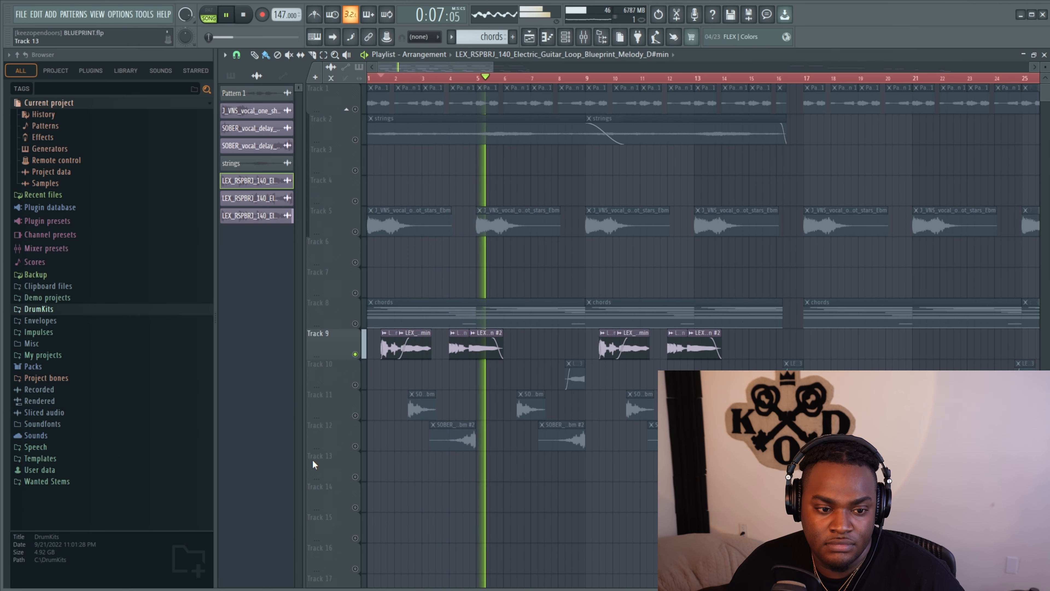
{"action": "key", "text": "space"}
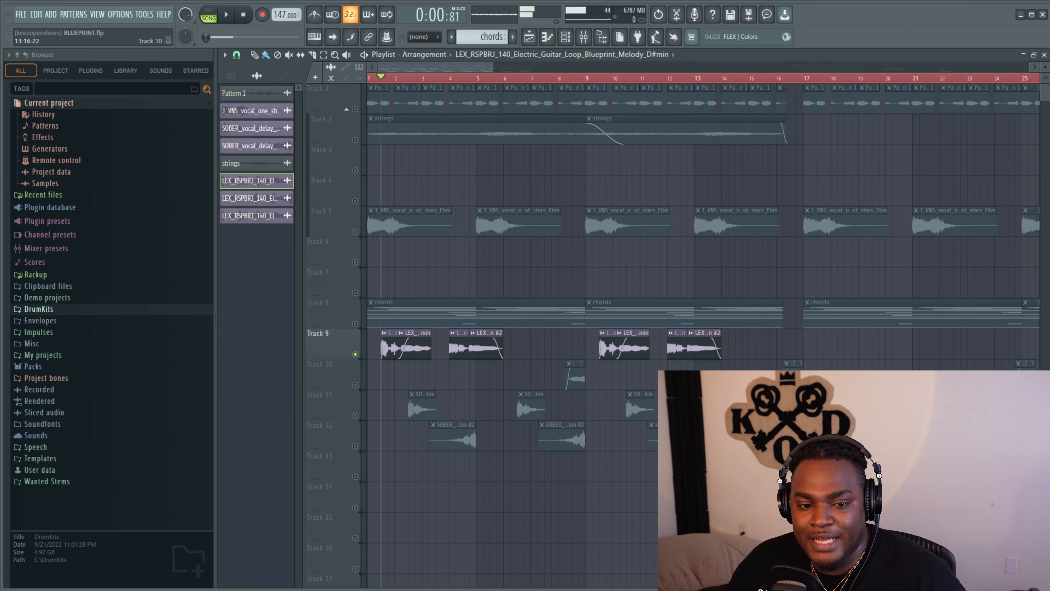
Step: Unmute the vocal chop Tracks 11 and 12 and inspect the reversed vocal chop clip's sample settings
{"action": "scroll", "coordinate": [612, 364], "scroll_direction": "down", "scroll_amount": 2}
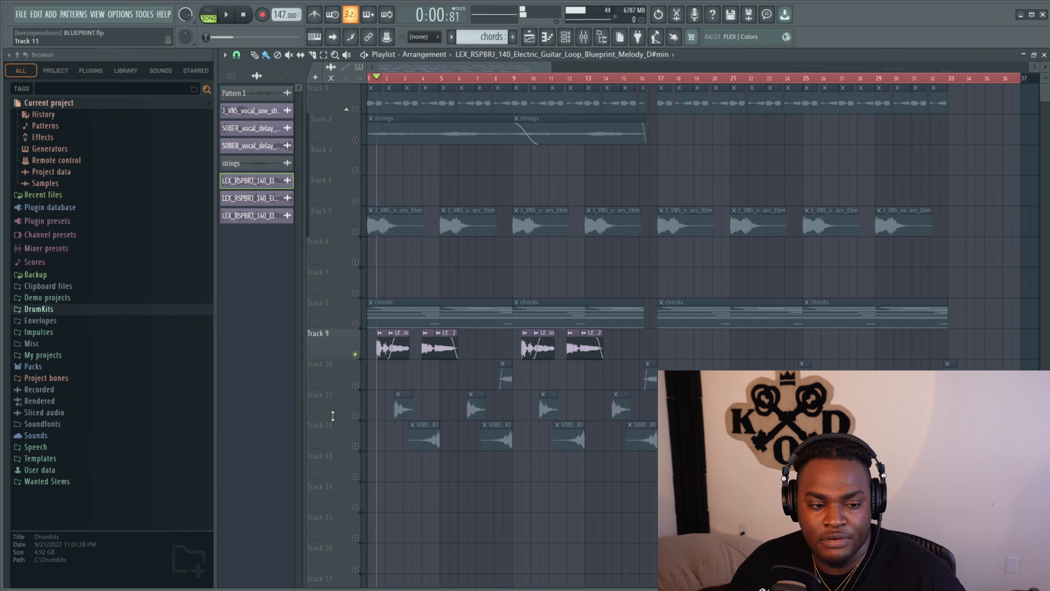
{"action": "left_click", "coordinate": [354, 446]}
{"action": "double_click", "coordinate": [425, 438]}
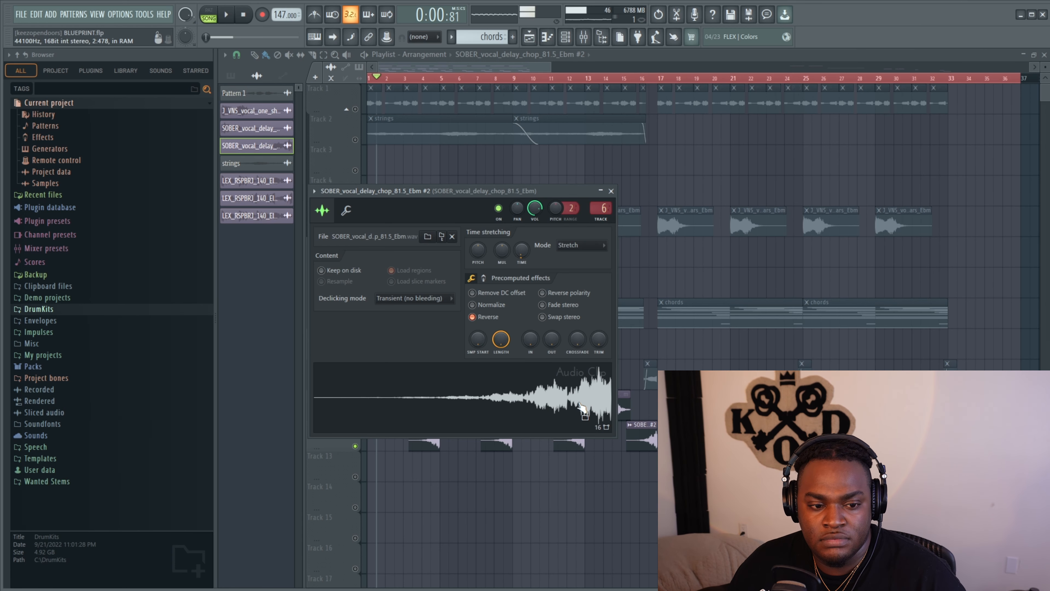
{"action": "left_click", "coordinate": [388, 78]}
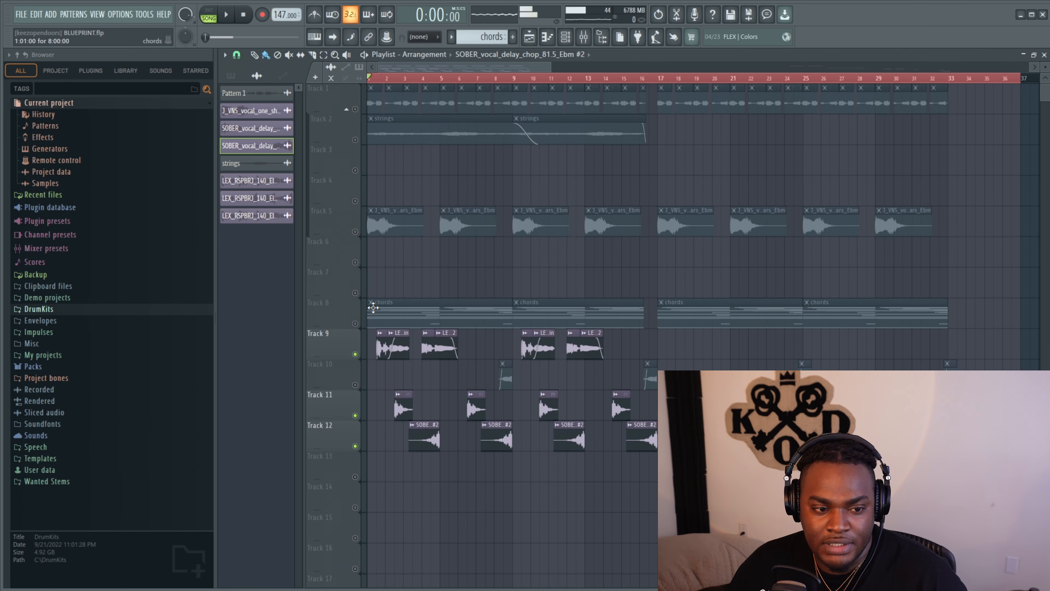
Step: Unmute Tracks 5 and 10 and play the vocal and guitar tracks together from the start of the song
{"action": "left_click", "coordinate": [354, 232]}
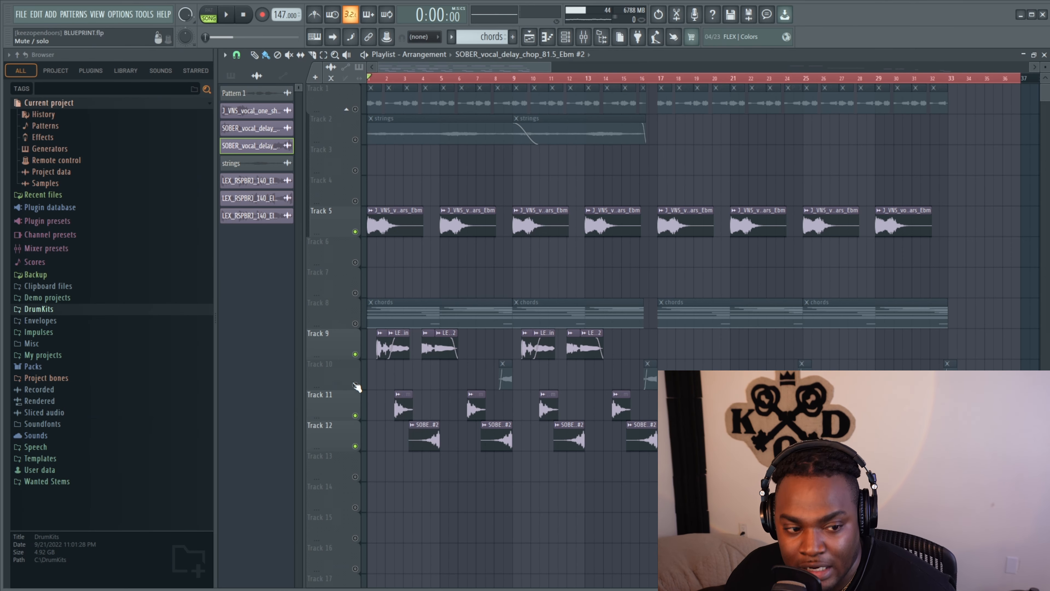
{"action": "scroll", "coordinate": [497, 401], "scroll_direction": "up", "scroll_amount": 4}
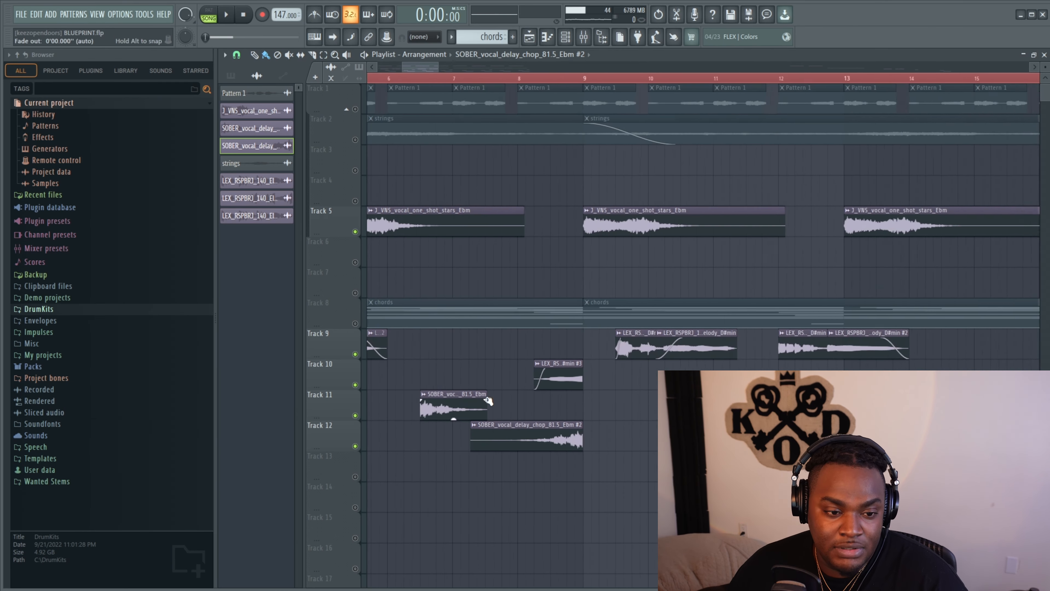
{"action": "scroll", "coordinate": [537, 392], "scroll_direction": "down", "scroll_amount": 2}
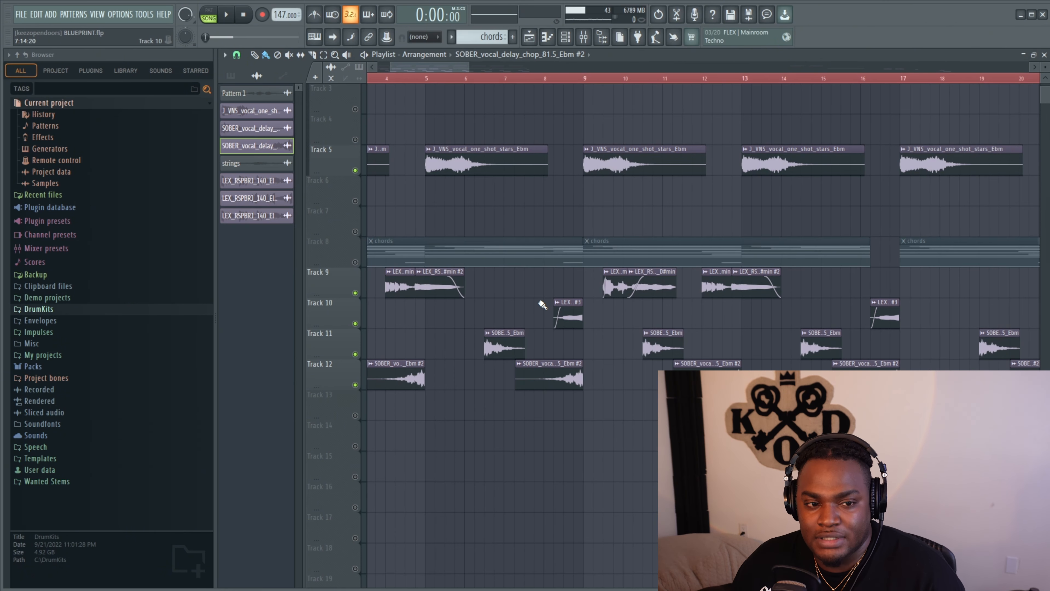
{"action": "scroll", "coordinate": [542, 305], "scroll_direction": "down", "scroll_amount": 5}
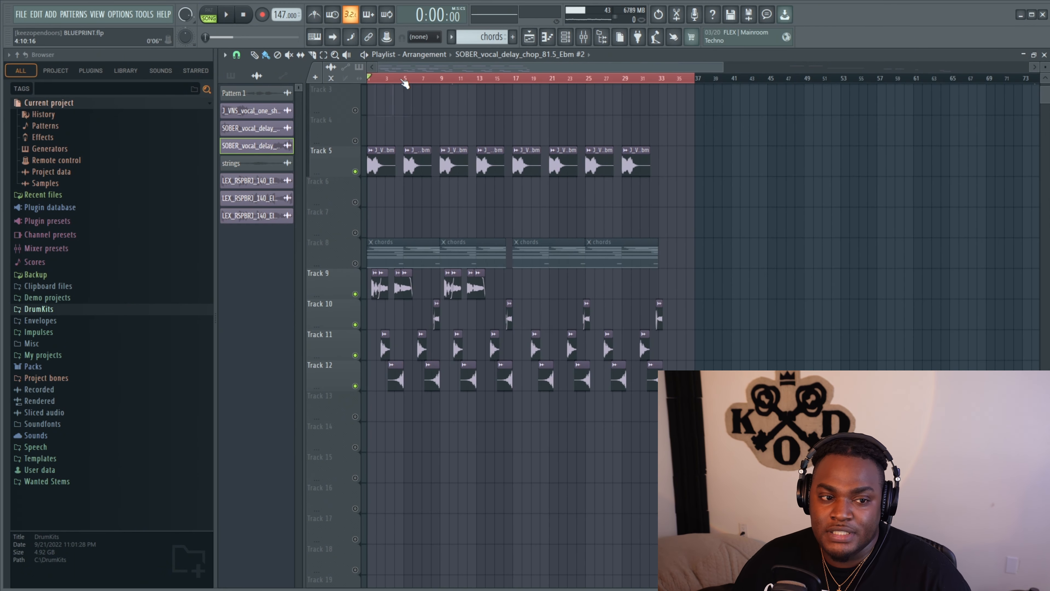
{"action": "key", "text": "space"}
{"action": "scroll", "coordinate": [538, 186], "scroll_direction": "up", "scroll_amount": 5}
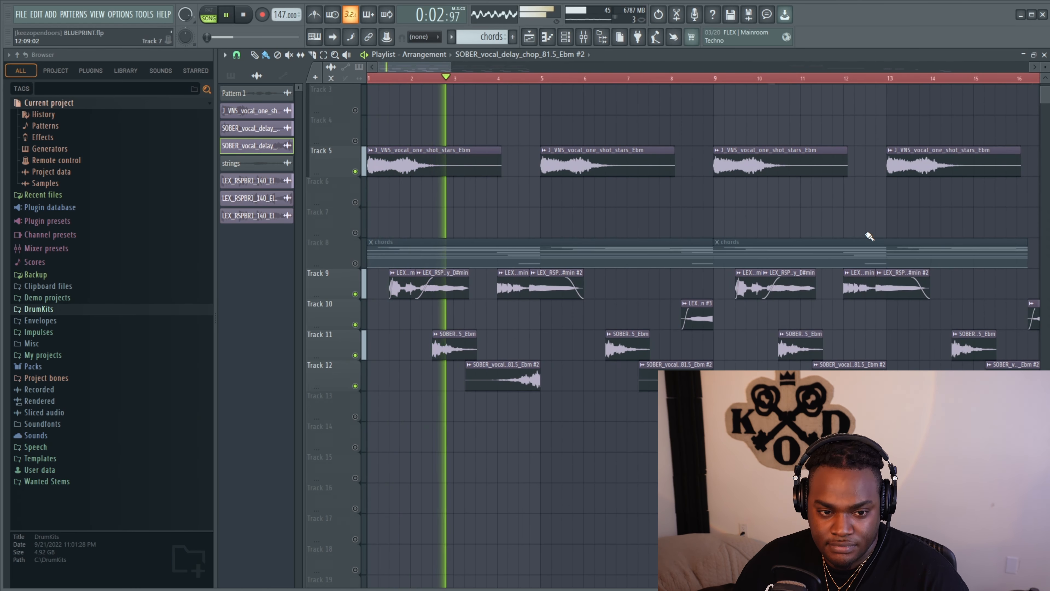
{"action": "scroll", "coordinate": [703, 263], "scroll_direction": "down", "scroll_amount": 2}
{"action": "scroll", "coordinate": [638, 282], "scroll_direction": "up", "scroll_amount": 2}
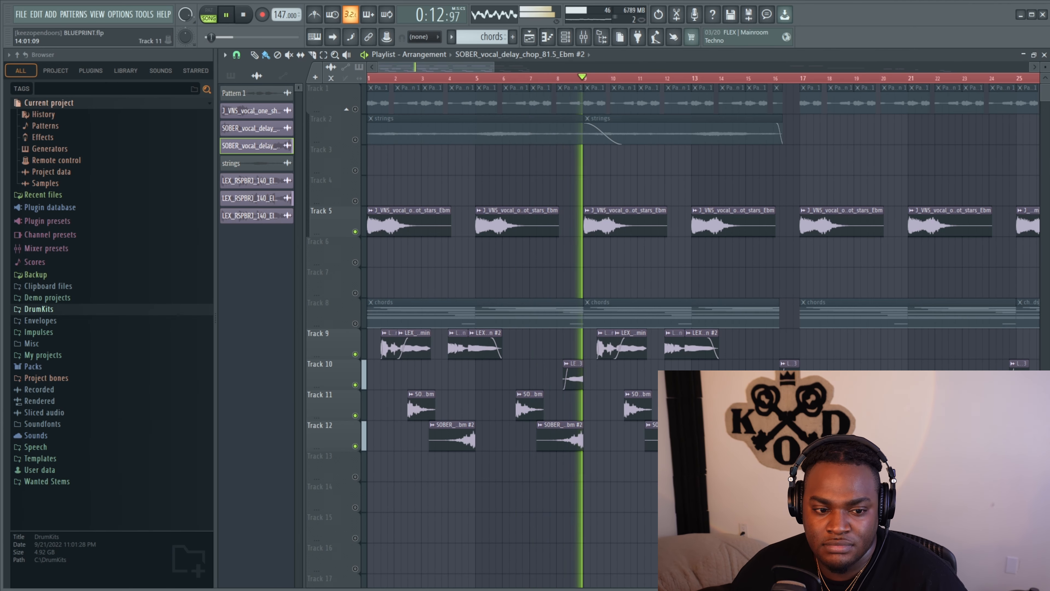
{"action": "key", "text": "space"}
Step: Inspect the sample settings of the reversed guitar clip on Track 10 and listen to that track soloed from bar 8
{"action": "double_click", "coordinate": [574, 379]}
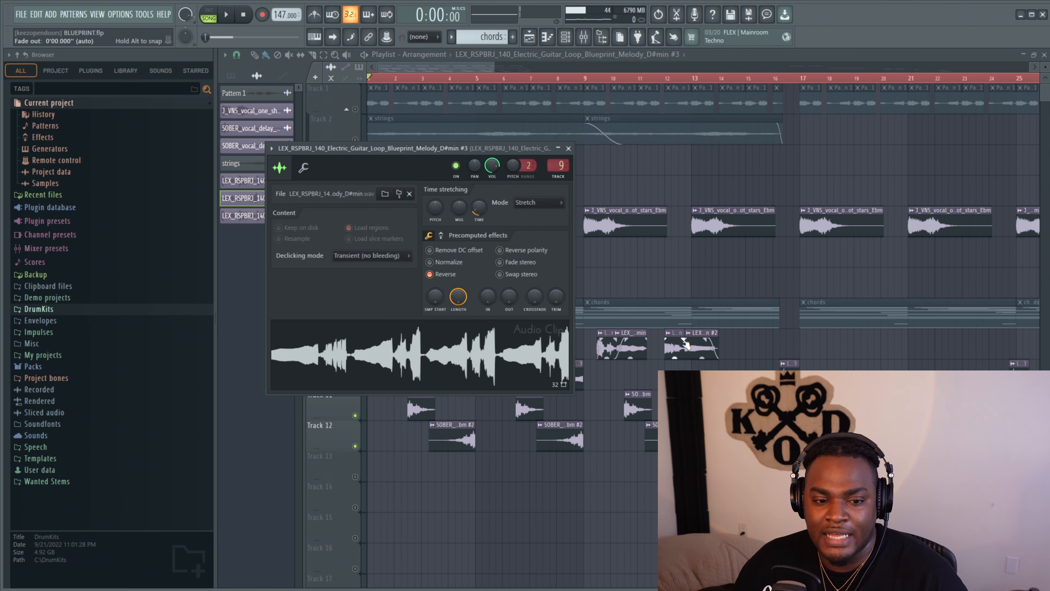
{"action": "key", "text": "Escape"}
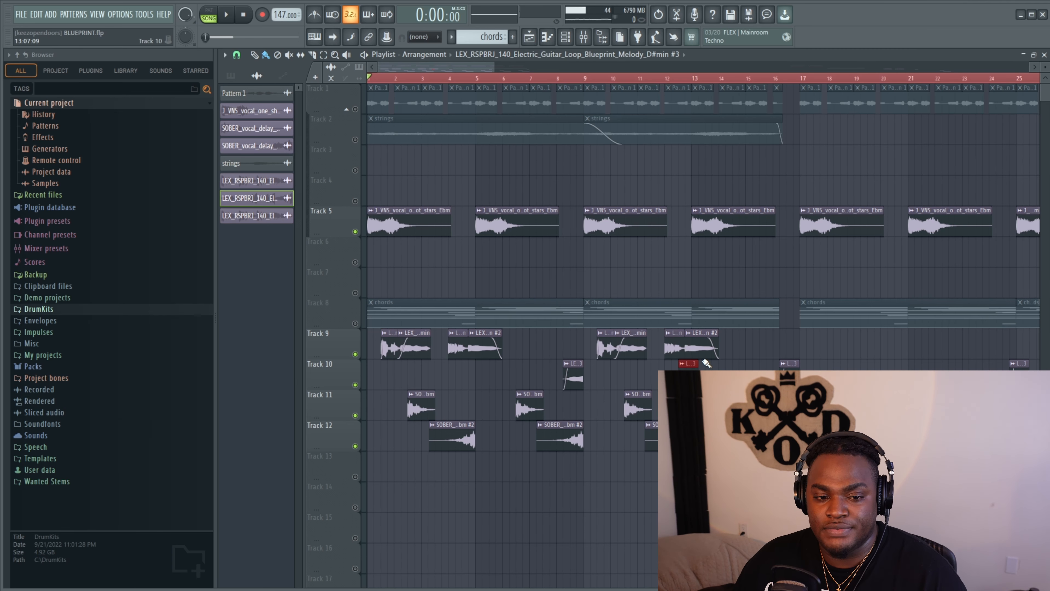
{"action": "scroll", "coordinate": [533, 406], "scroll_direction": "up", "scroll_amount": 5}
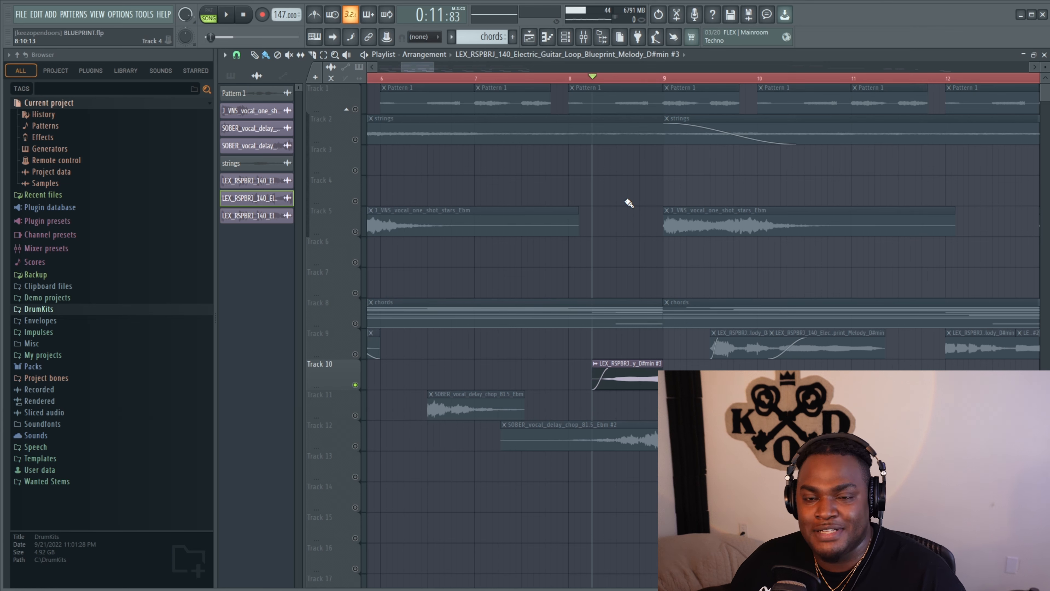
{"action": "key", "text": "space"}
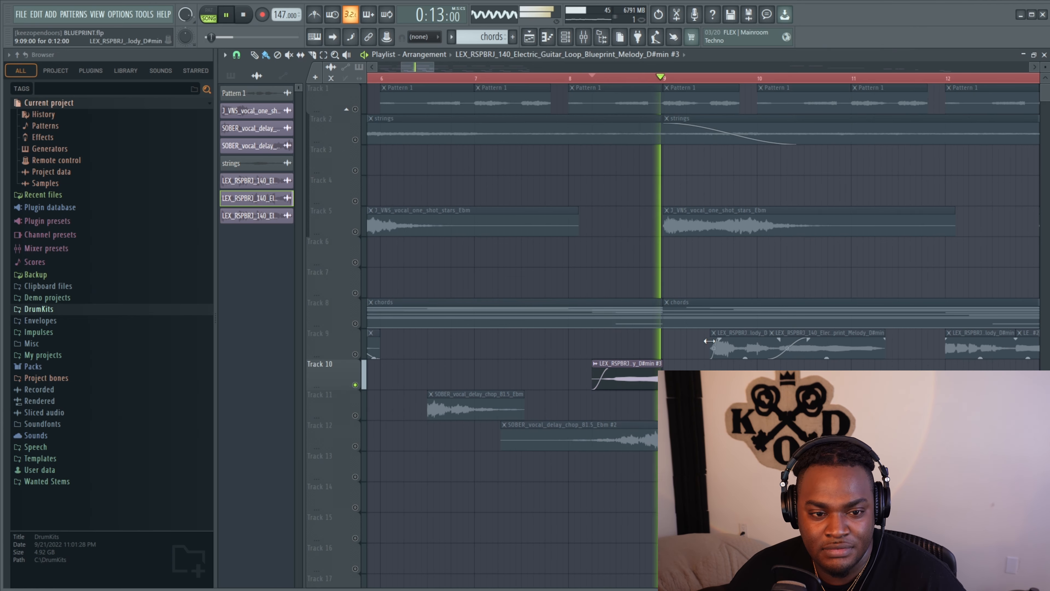
{"action": "scroll", "coordinate": [619, 438], "scroll_direction": "down", "scroll_amount": 6}
{"action": "key", "text": "space"}
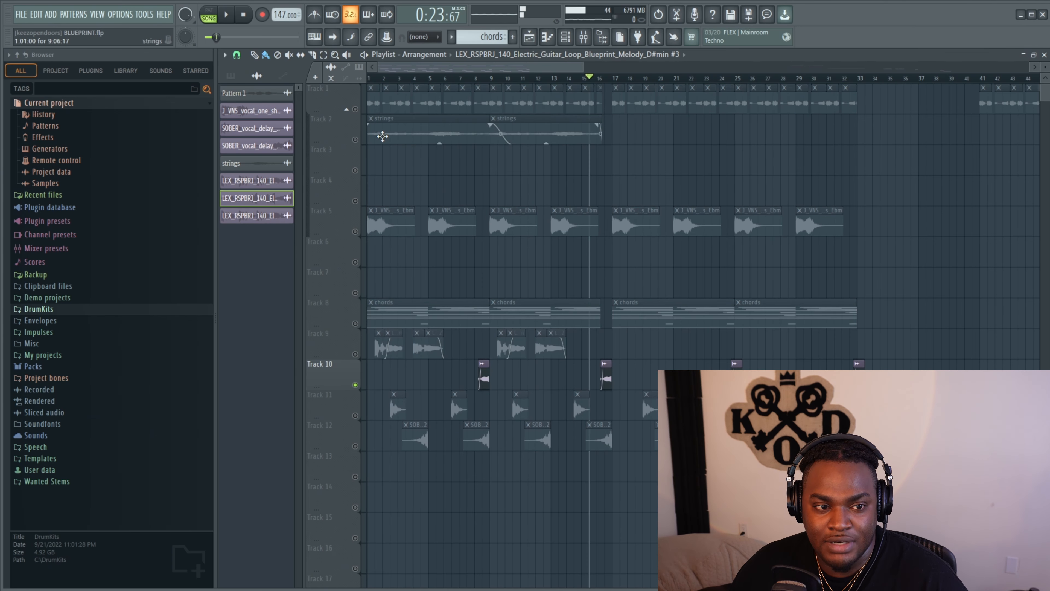
Step: Unmute all playlist tracks and play the transition leading into bar 17
{"action": "right_click", "coordinate": [356, 109]}
{"action": "right_click", "coordinate": [356, 109]}
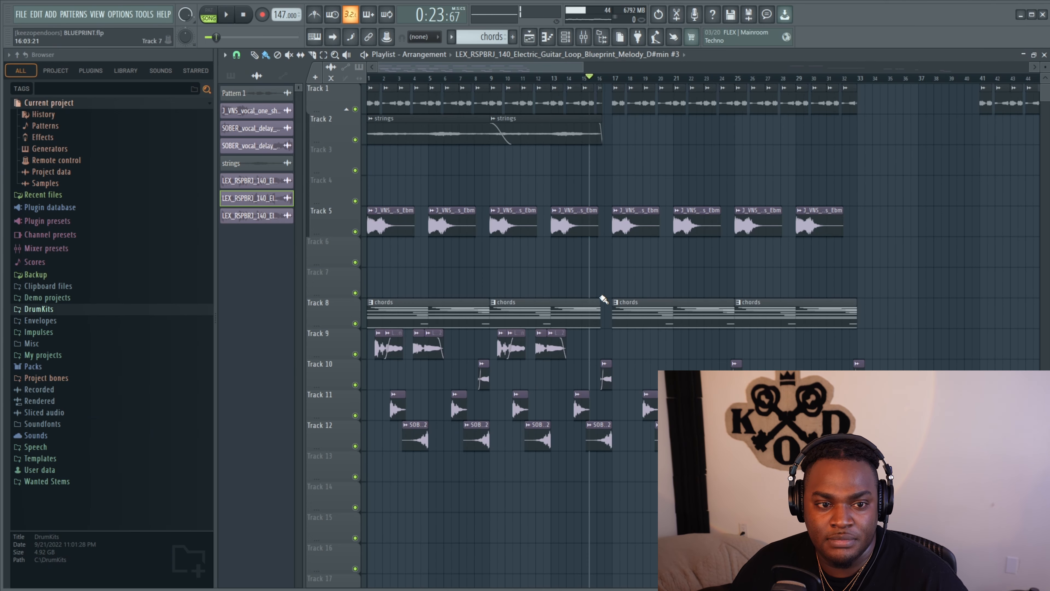
{"action": "scroll", "coordinate": [604, 298], "scroll_direction": "up", "scroll_amount": 5}
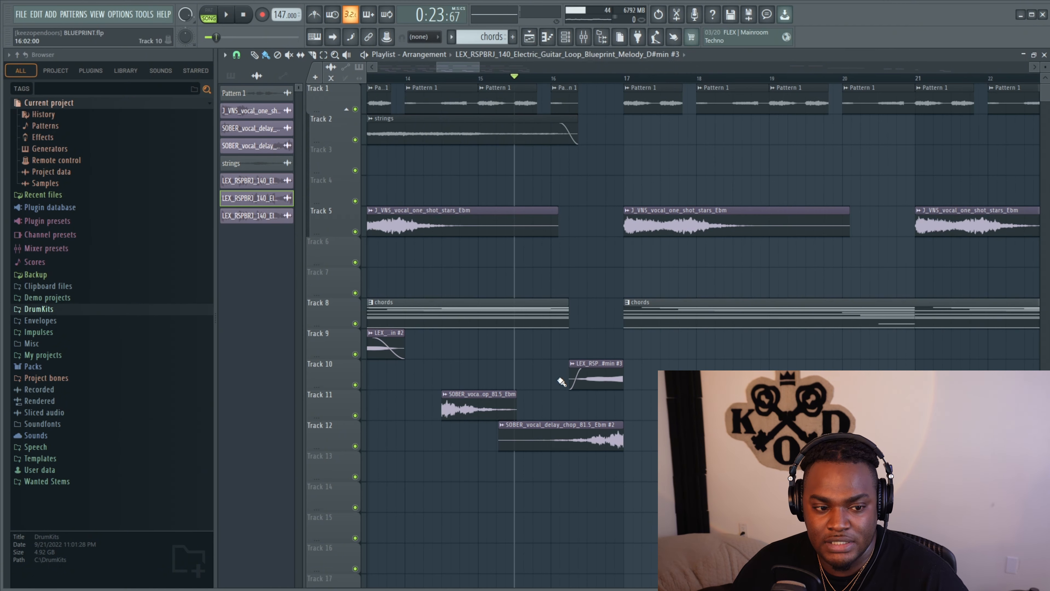
{"action": "key", "text": "space"}
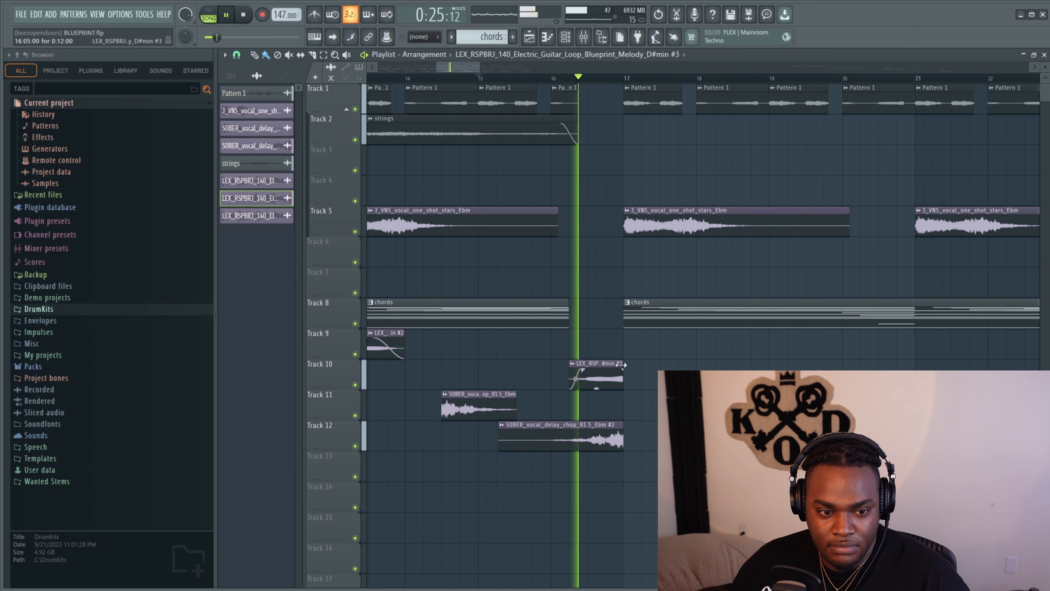
{"action": "scroll", "coordinate": [674, 364], "scroll_direction": "down", "scroll_amount": 2}
{"action": "key", "text": "space"}
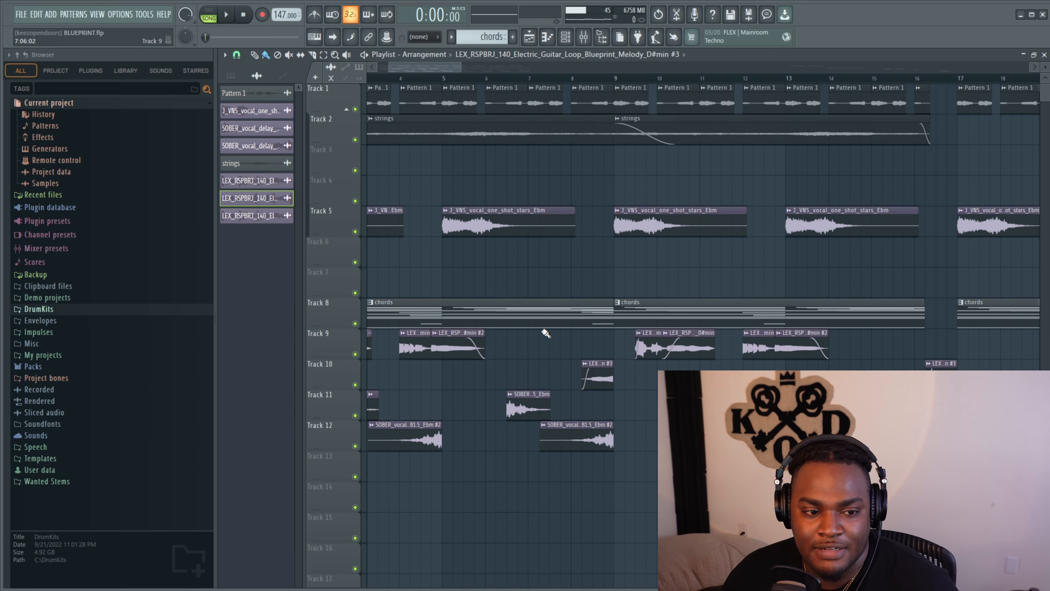
Step: Play the full melody arrangement from the beginning with all tracks active
{"action": "scroll", "coordinate": [444, 130], "scroll_direction": "down", "scroll_amount": 4}
{"action": "scroll", "coordinate": [380, 210], "scroll_direction": "up", "scroll_amount": 6}
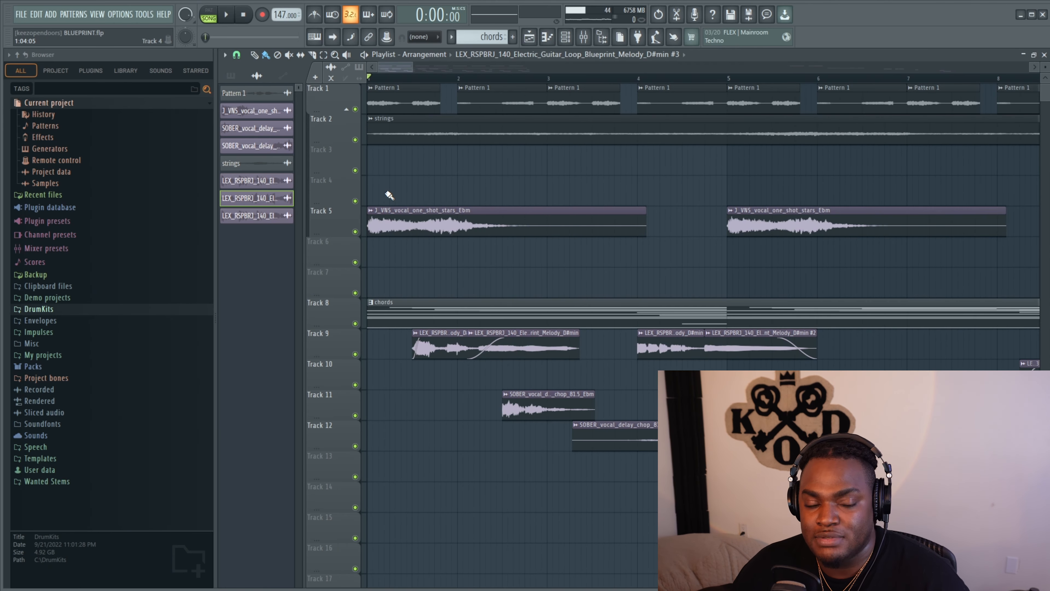
{"action": "scroll", "coordinate": [491, 265], "scroll_direction": "down", "scroll_amount": 4}
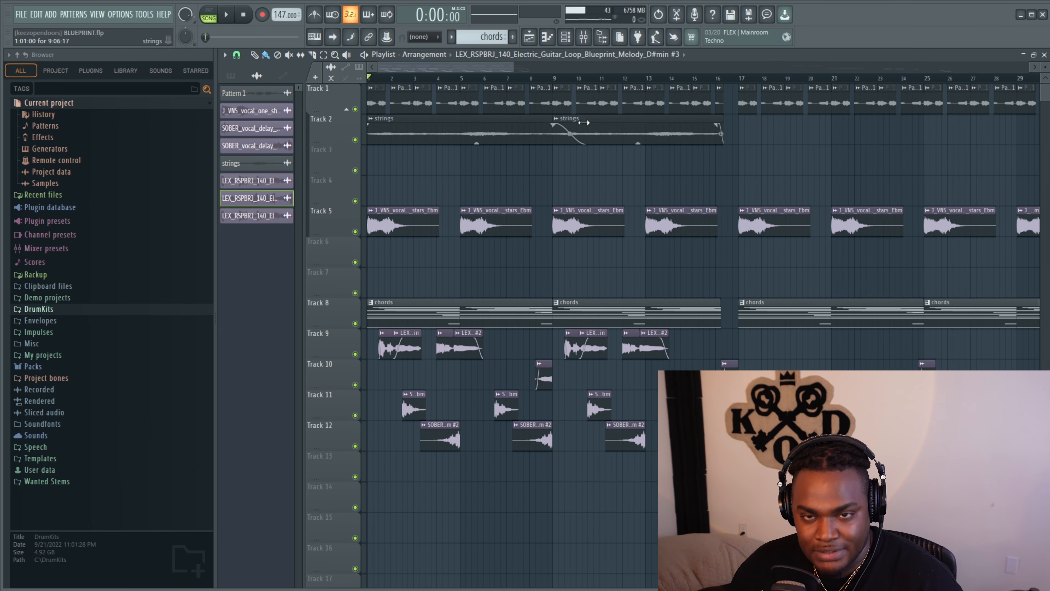
{"action": "key", "text": "space"}
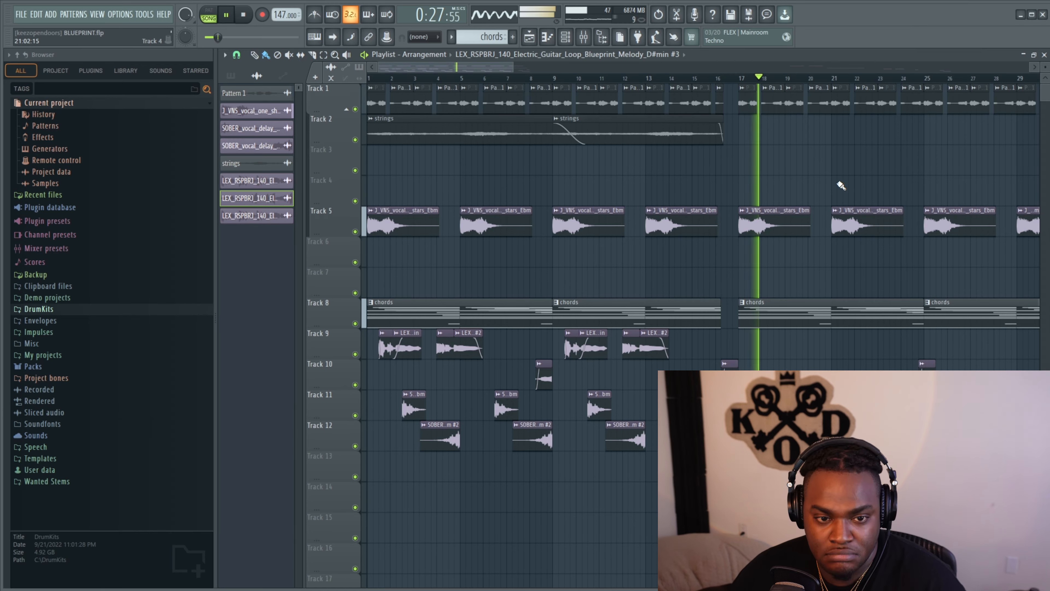
{"action": "scroll", "coordinate": [881, 272], "scroll_direction": "down", "scroll_amount": 3}
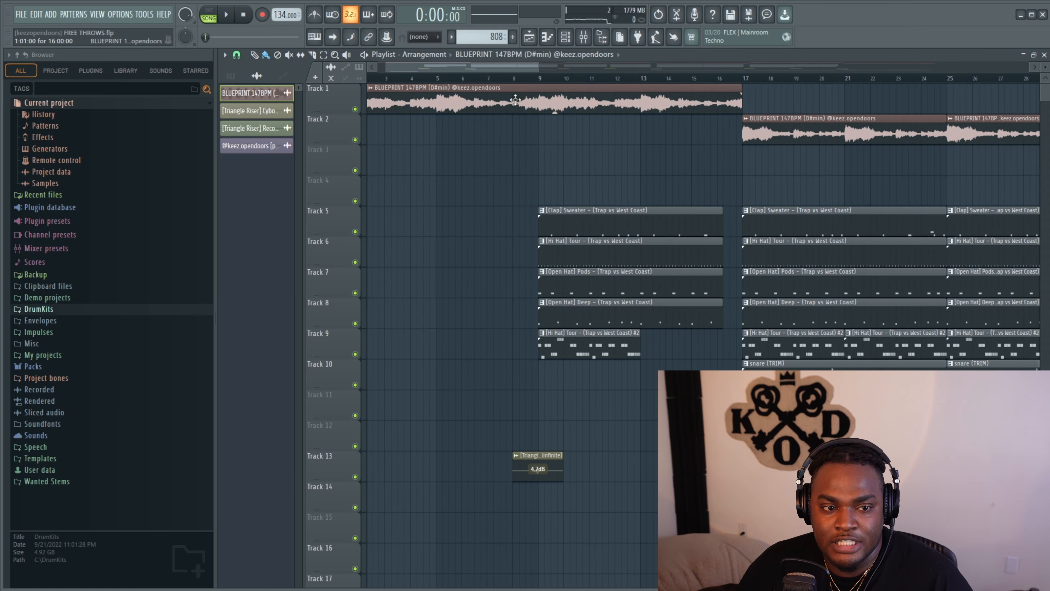
Step: Inspect the sample settings of the BLUEPRINT 147BPM melody clip and listen to Track 1 soloed from the start
{"action": "double_click", "coordinate": [514, 100]}
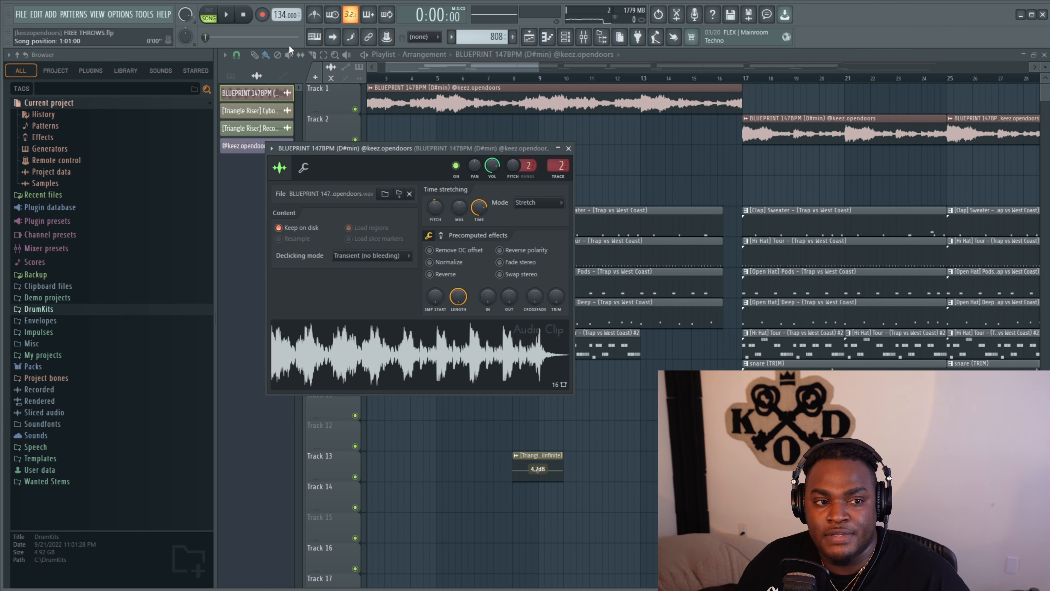
{"action": "key", "text": "space"}
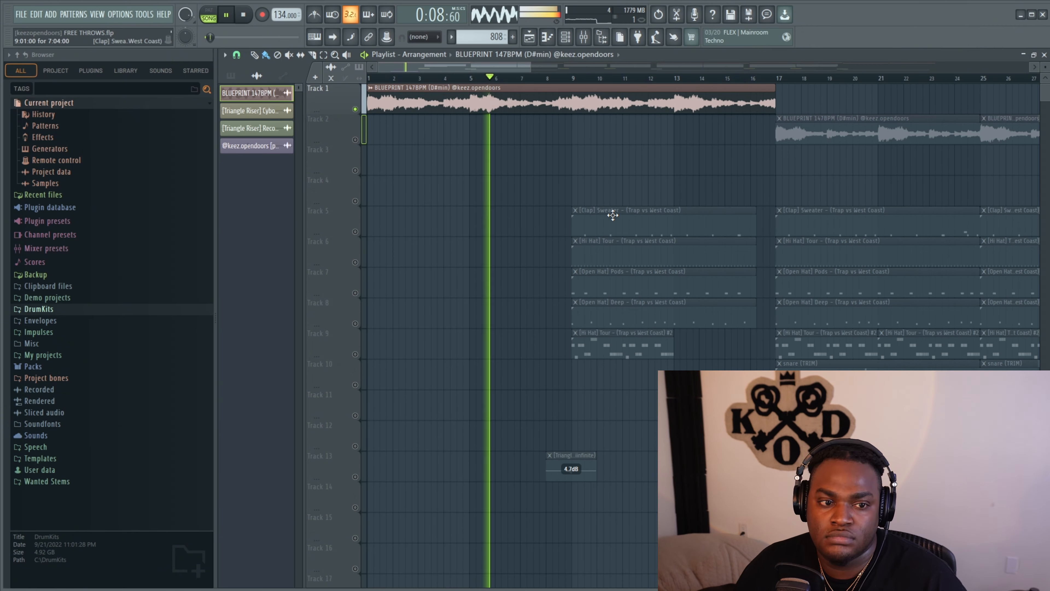
{"action": "key", "text": "space"}
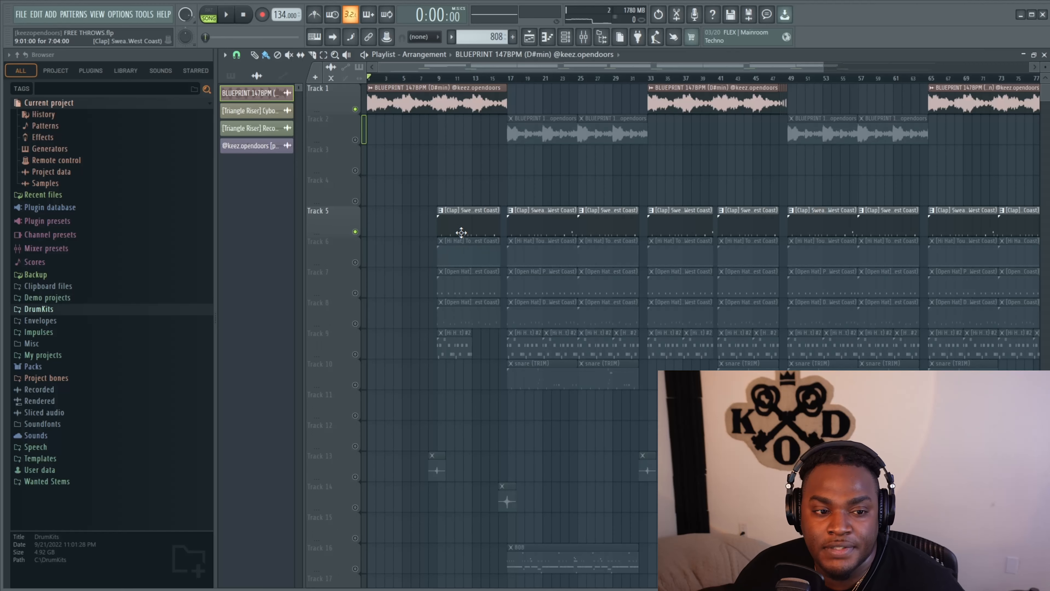
Step: Solo the Tour hi-hat on Track 6, with the Sweater clap on Track 5 and the Pods open hat on Track 7 unmuted
{"action": "left_click", "coordinate": [473, 224]}
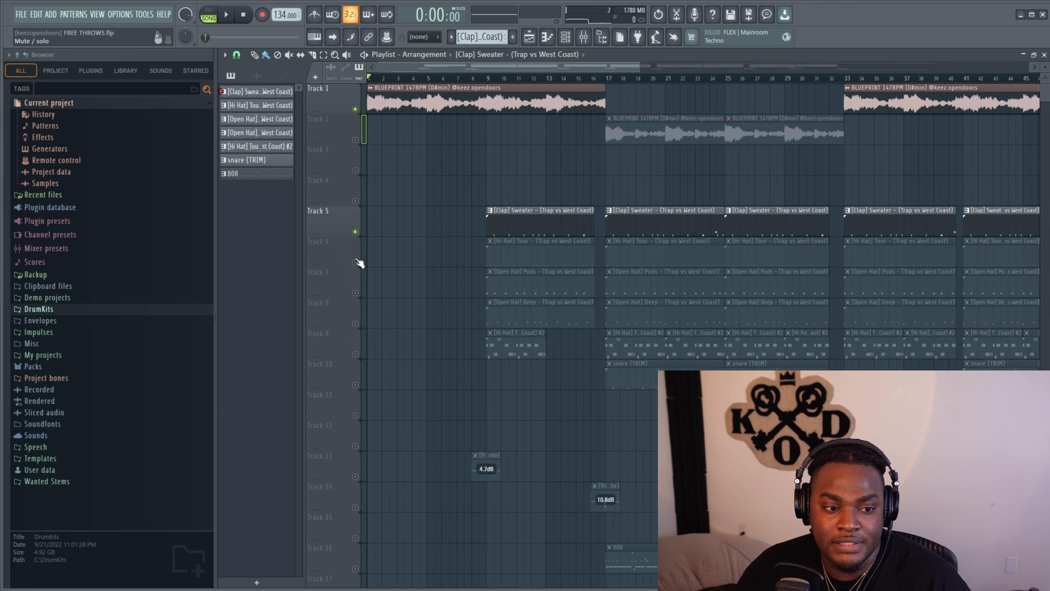
{"action": "right_click", "coordinate": [355, 263]}
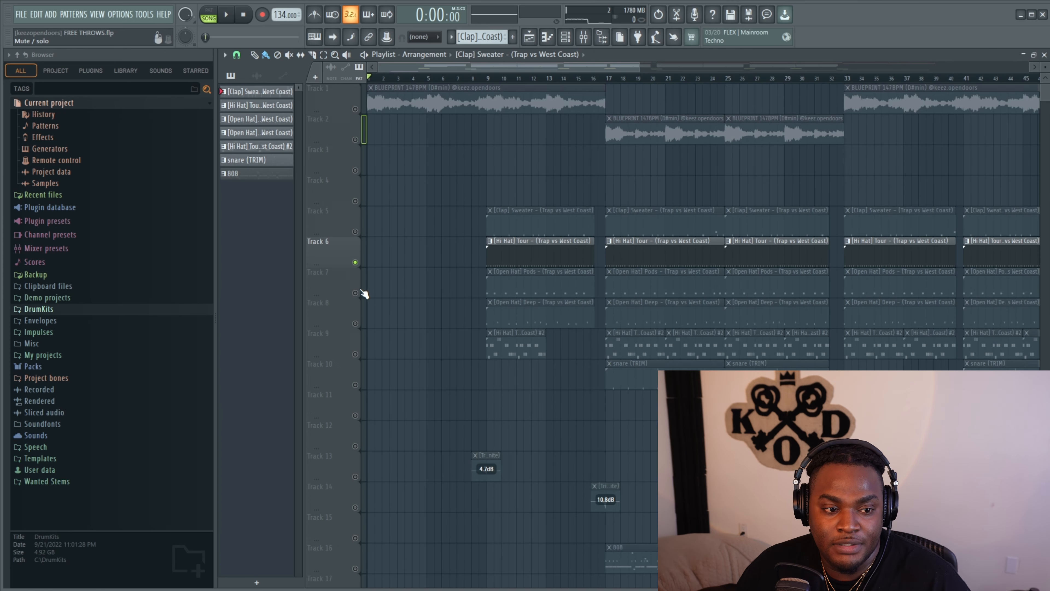
{"action": "left_click", "coordinate": [355, 231]}
{"action": "left_click", "coordinate": [355, 292]}
{"action": "scroll", "coordinate": [684, 357], "scroll_direction": "up", "scroll_amount": 3}
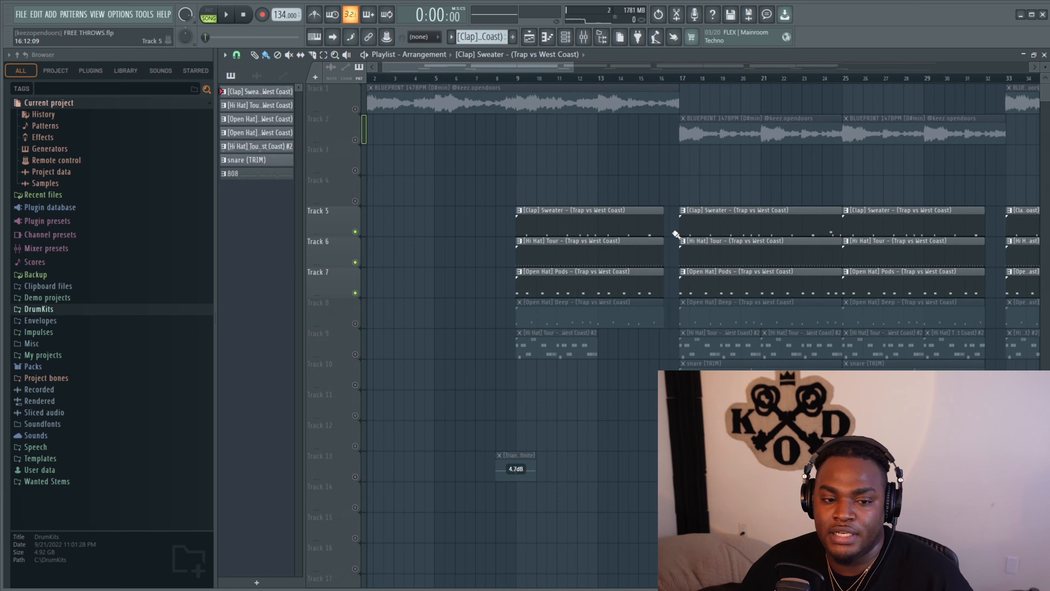
Step: Open the [Hi Hat] Tour #2 pattern in the piano roll and play it in pattern mode
{"action": "scroll", "coordinate": [649, 246], "scroll_direction": "up", "scroll_amount": 4}
{"action": "scroll", "coordinate": [676, 315], "scroll_direction": "down", "scroll_amount": 3}
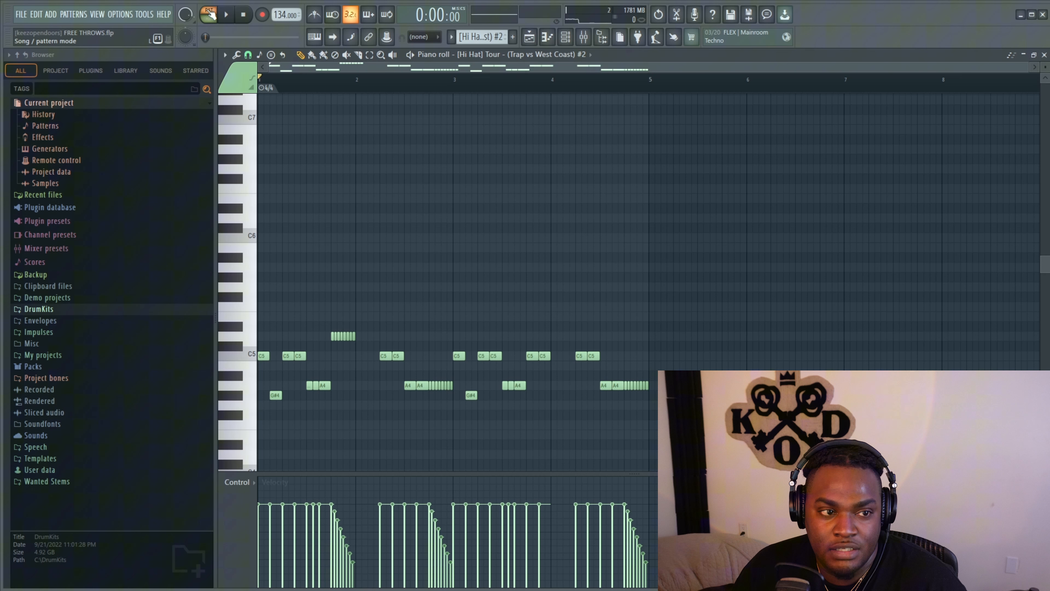
{"action": "key", "text": "space"}
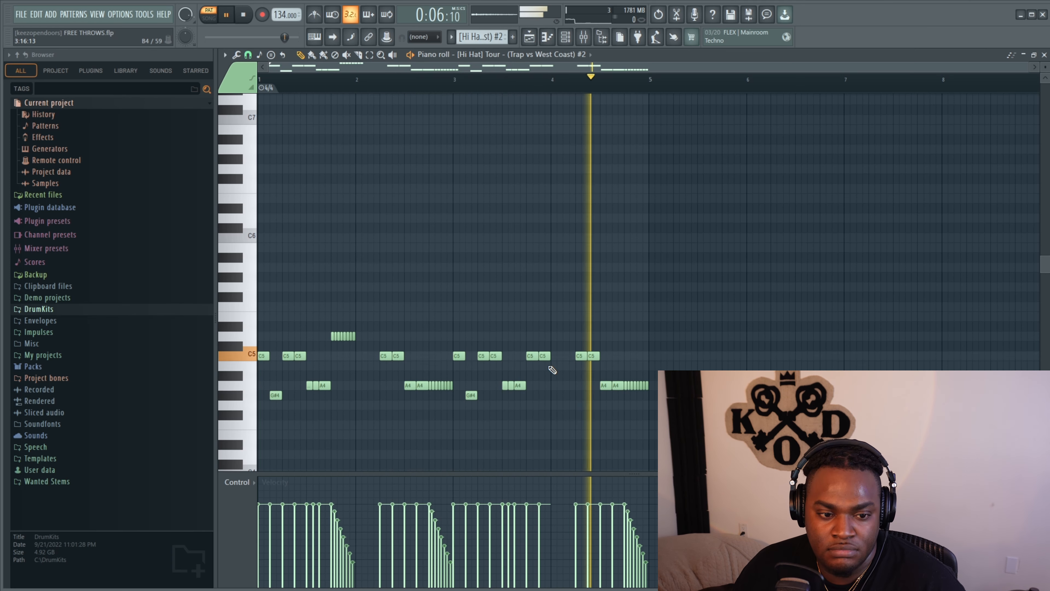
{"action": "key", "text": "space"}
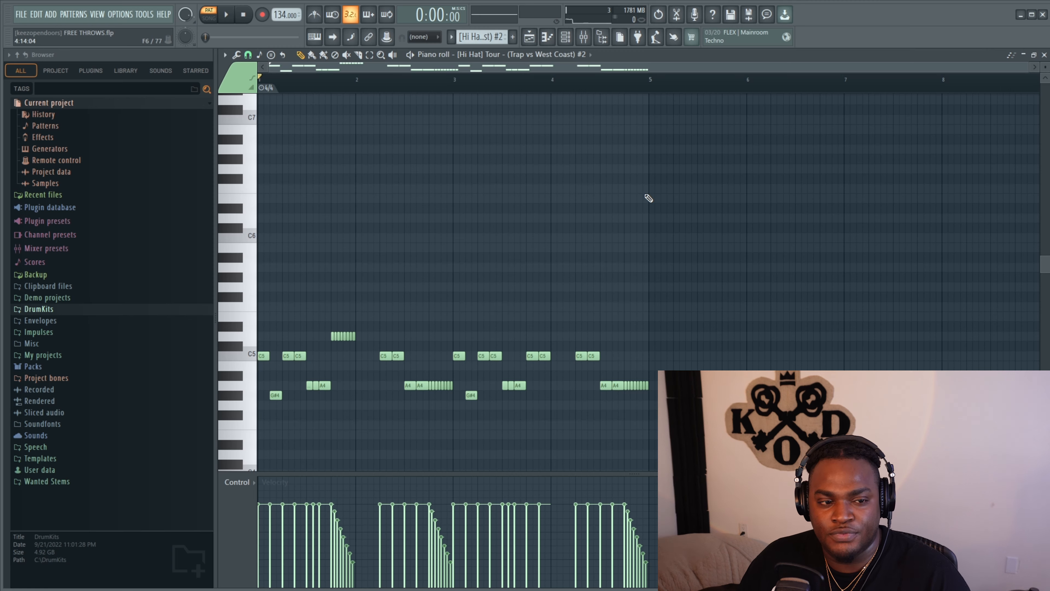
Step: Unmute Track 8 in the playlist and open its [Open Hat] Deep pattern in the piano roll to examine the notes
{"action": "key", "text": "F5"}
{"action": "left_click", "coordinate": [355, 323]}
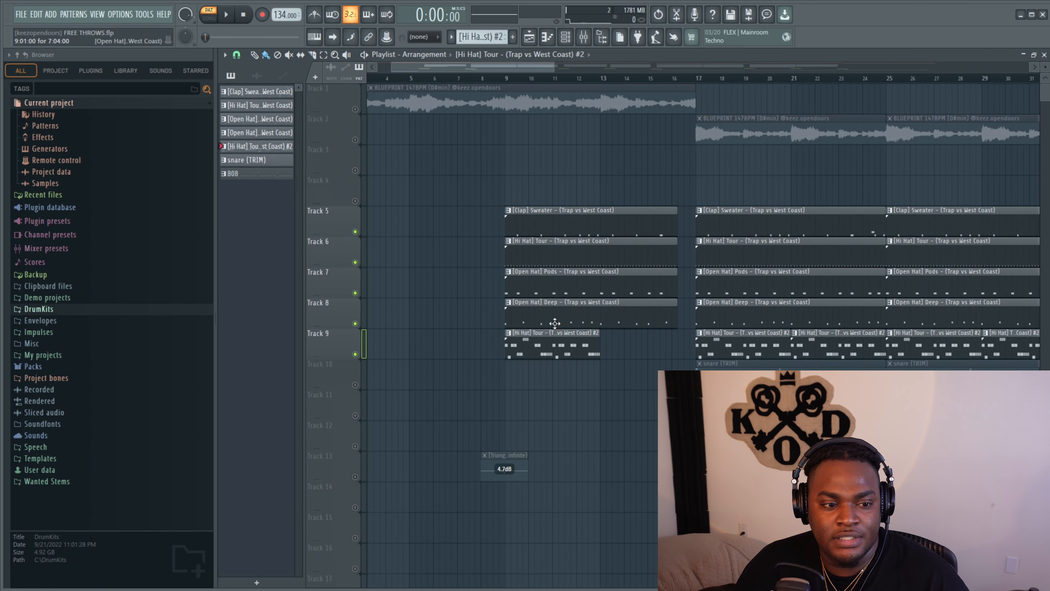
{"action": "double_click", "coordinate": [554, 323]}
{"action": "scroll", "coordinate": [527, 342], "scroll_direction": "down", "scroll_amount": 2}
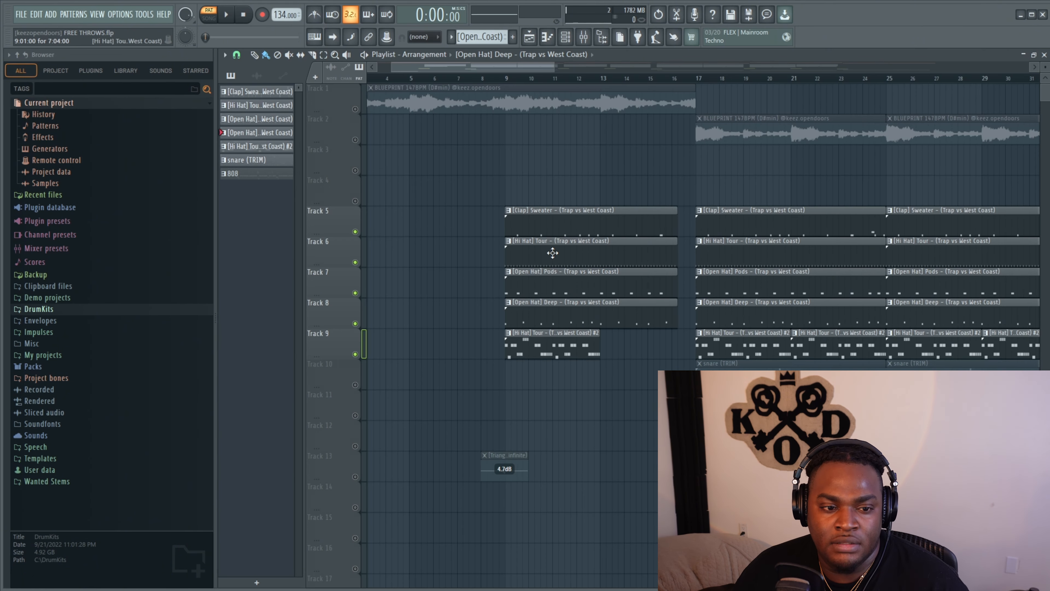
Step: Open the snare (TRIM) pattern from Track 10 in the piano roll and examine its C5 hits, D5 notes and higher-pitched fills
{"action": "scroll", "coordinate": [588, 264], "scroll_direction": "down", "scroll_amount": 3}
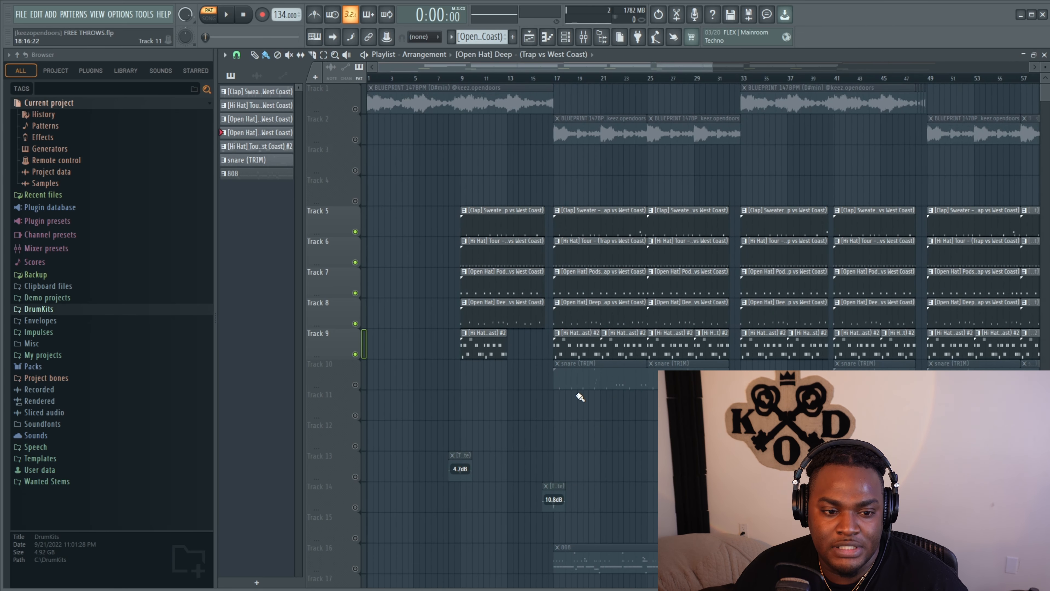
{"action": "double_click", "coordinate": [601, 380]}
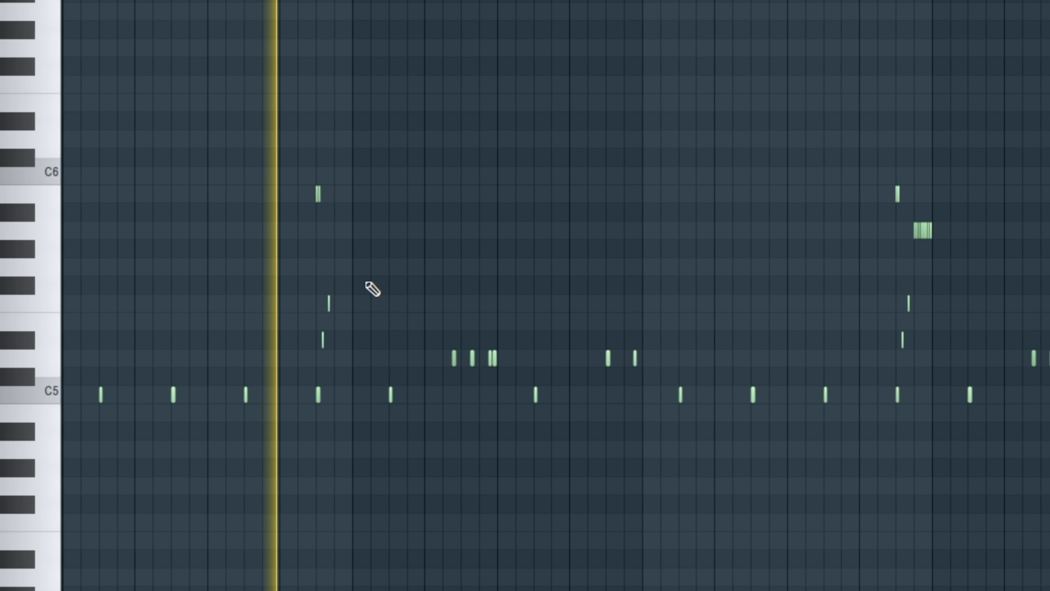
{"action": "scroll", "coordinate": [432, 292], "scroll_direction": "up", "scroll_amount": 4}
{"action": "scroll", "coordinate": [401, 267], "scroll_direction": "up", "scroll_amount": 2}
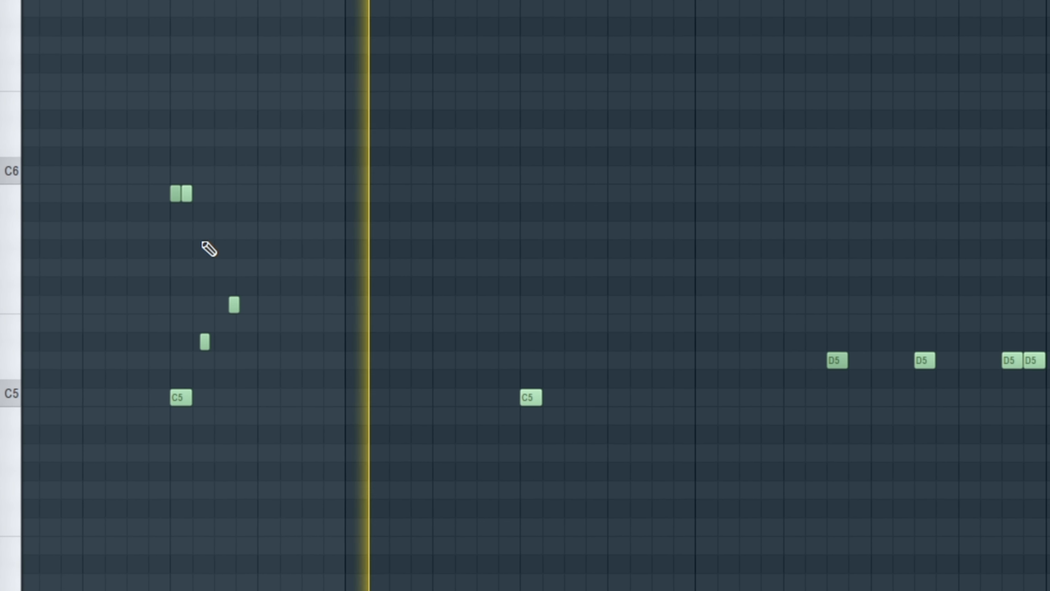
{"action": "scroll", "coordinate": [574, 326], "scroll_direction": "down", "scroll_amount": 5}
{"action": "scroll", "coordinate": [528, 329], "scroll_direction": "up", "scroll_amount": 3}
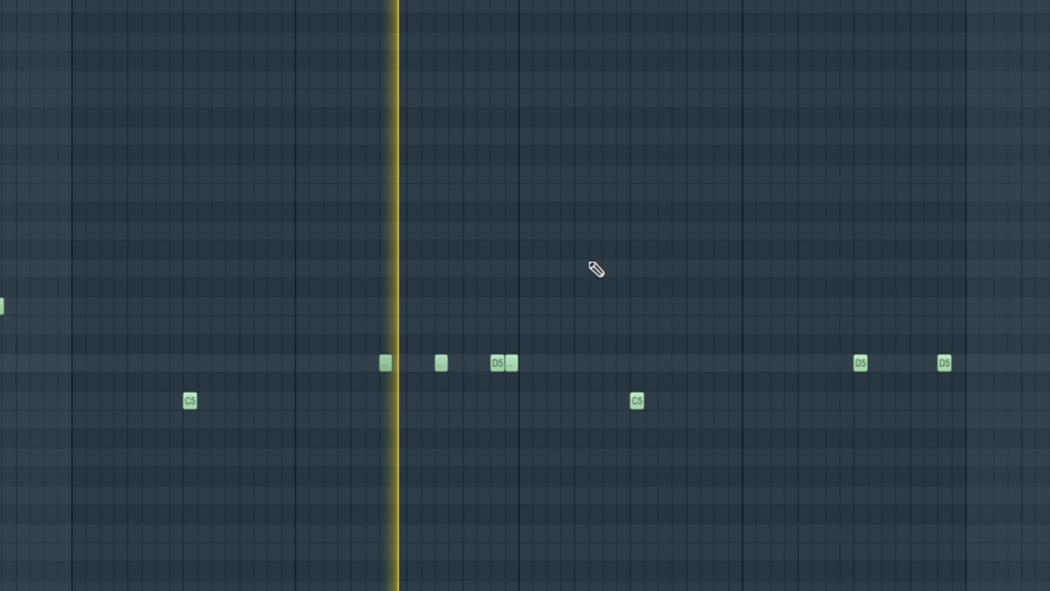
{"action": "scroll", "coordinate": [476, 488], "scroll_direction": "down", "scroll_amount": 6}
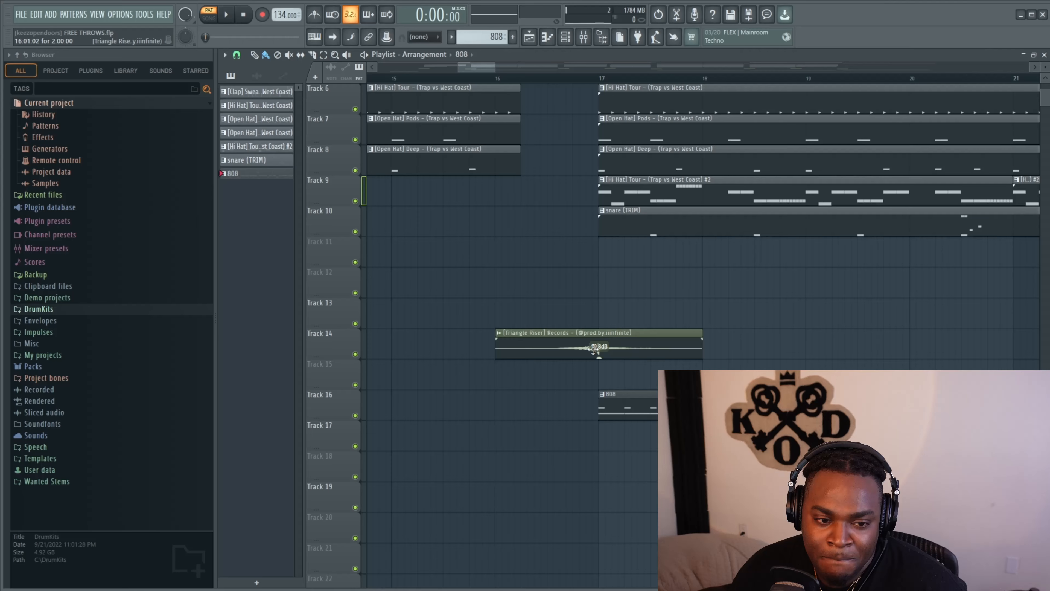
Step: Set the playback position to bar 17 and mute the BLUEPRINT melody on Tracks 1 and 2
{"action": "scroll", "coordinate": [551, 358], "scroll_direction": "down", "scroll_amount": 3}
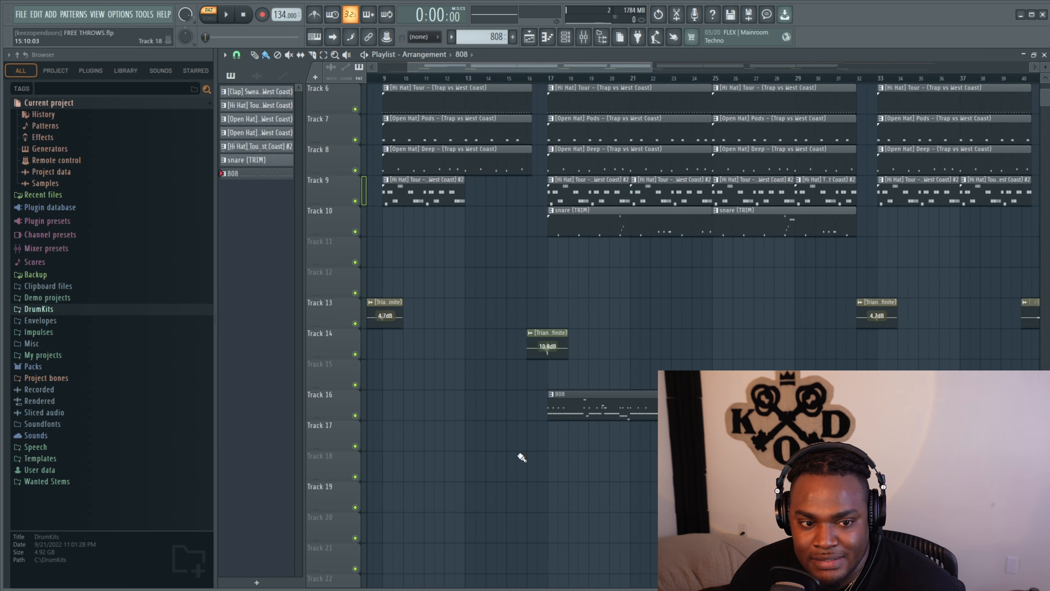
{"action": "scroll", "coordinate": [498, 431], "scroll_direction": "up", "scroll_amount": 1}
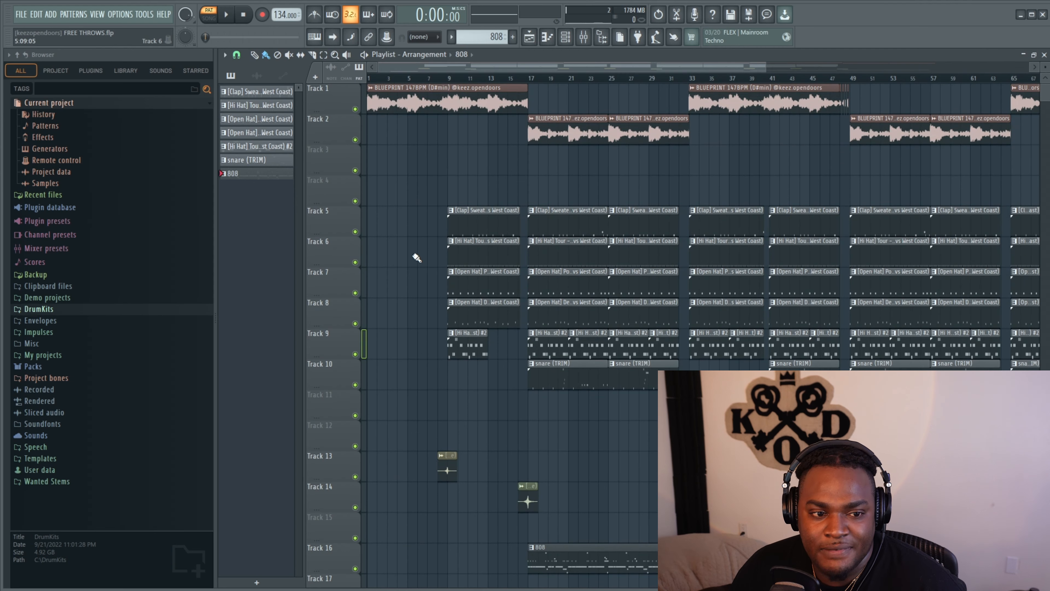
{"action": "left_click", "coordinate": [529, 79]}
{"action": "left_click", "coordinate": [355, 232], "text": "ctrl"}
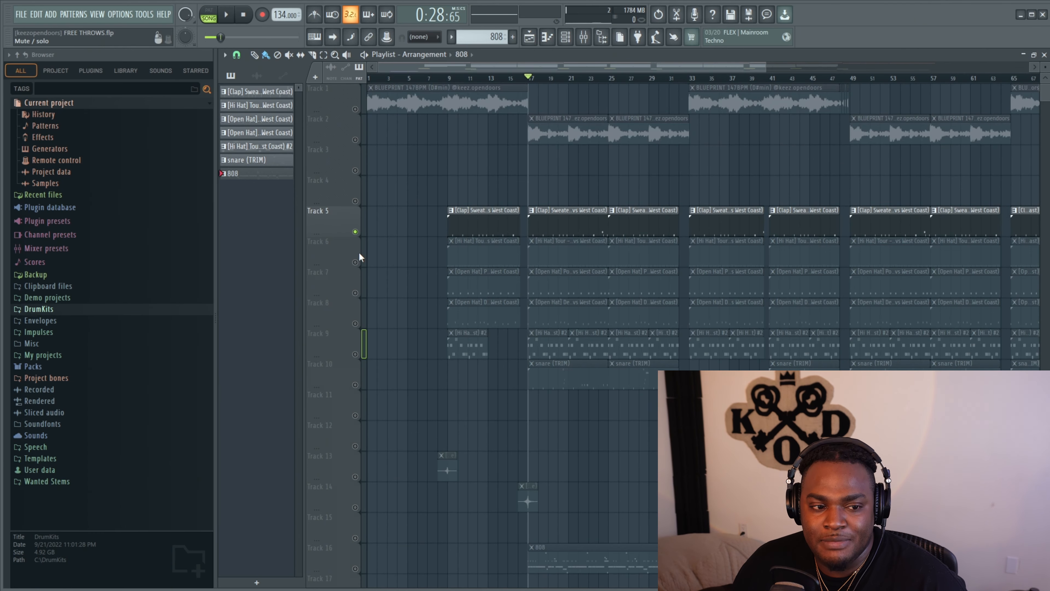
{"action": "left_click", "coordinate": [355, 232], "text": "ctrl"}
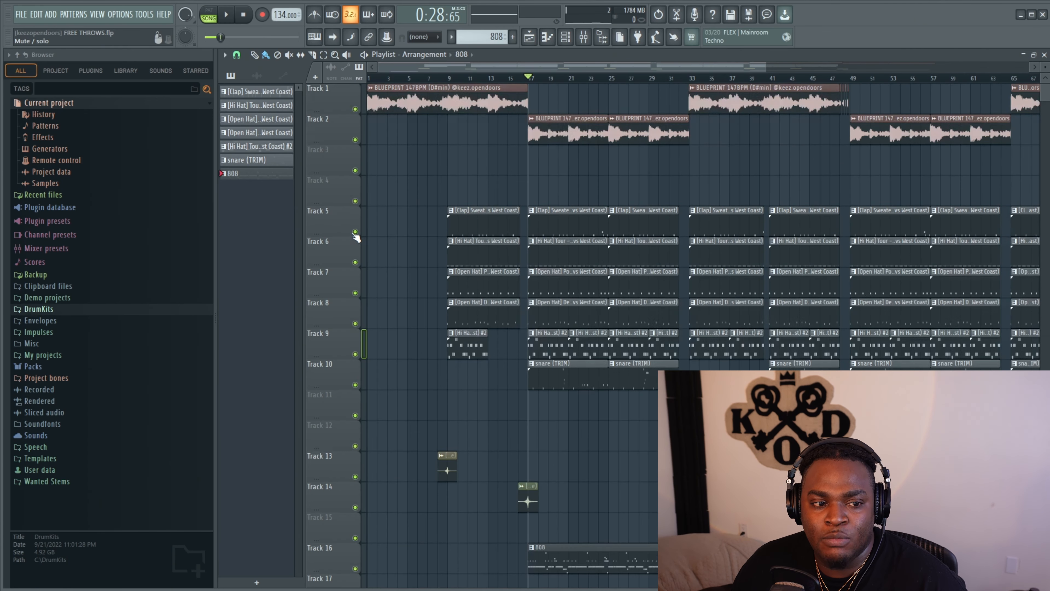
{"action": "left_click", "coordinate": [356, 109]}
{"action": "left_click", "coordinate": [356, 140]}
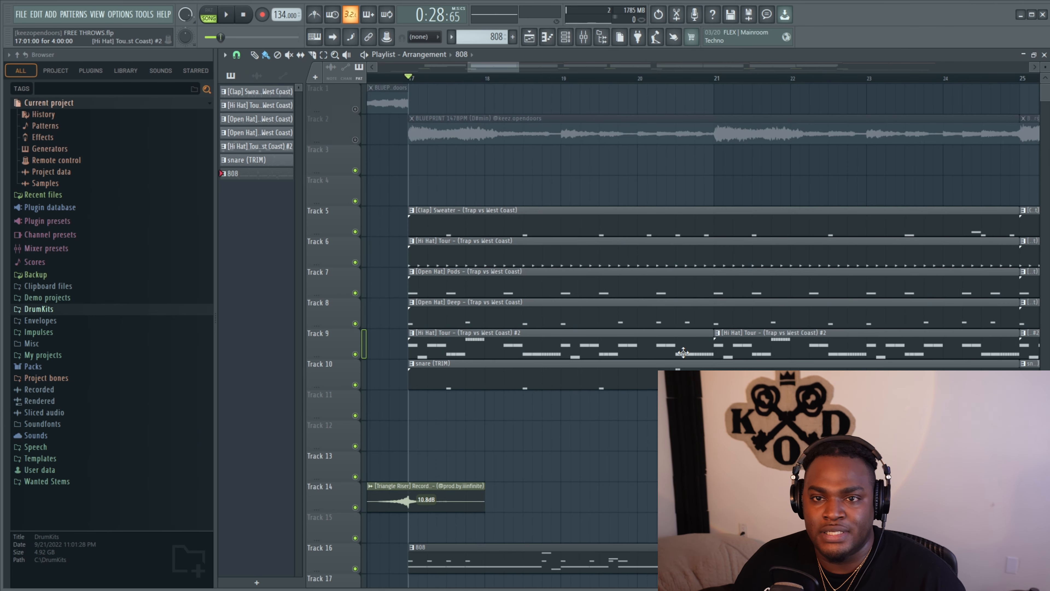
Step: Play the drums and 808 without the melody from bar 17, and stop playback after listening through the section
{"action": "scroll", "coordinate": [447, 399], "scroll_direction": "down", "scroll_amount": 5}
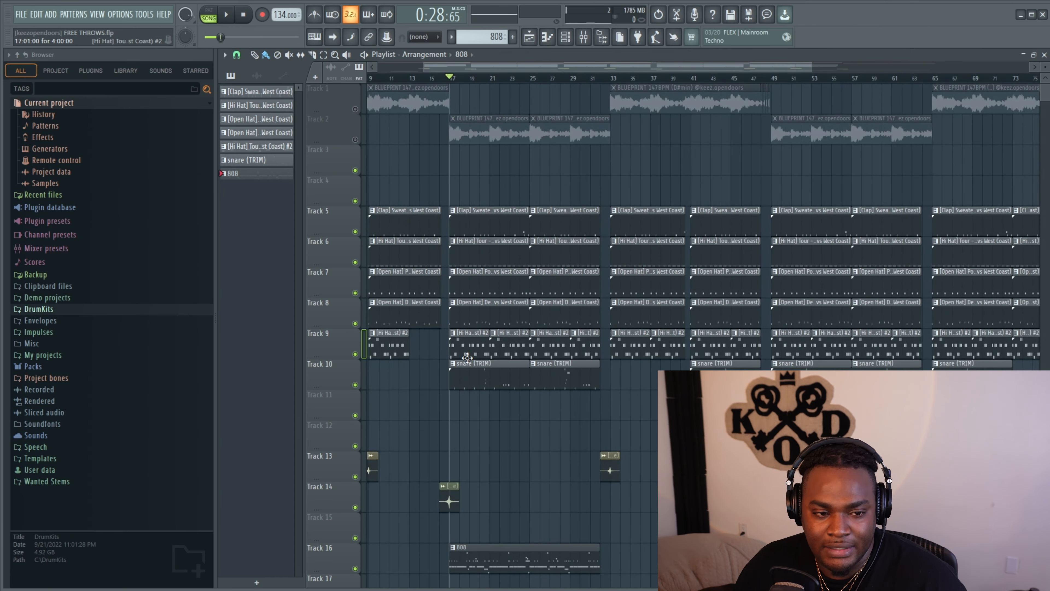
{"action": "key", "text": "space"}
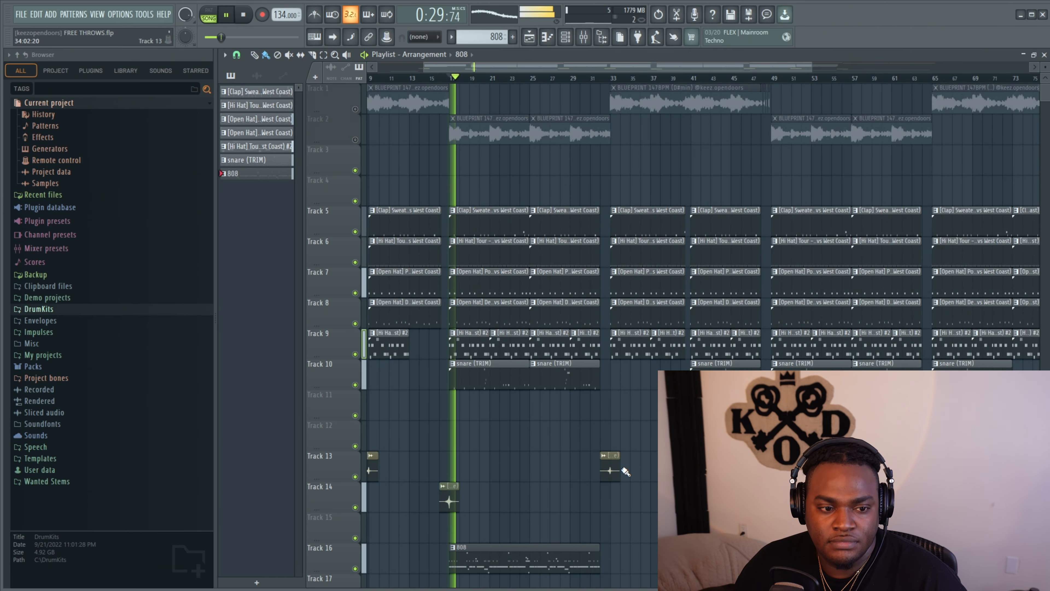
{"action": "scroll", "coordinate": [620, 491], "scroll_direction": "down", "scroll_amount": 1}
{"action": "scroll", "coordinate": [645, 480], "scroll_direction": "down", "scroll_amount": 3}
{"action": "scroll", "coordinate": [643, 467], "scroll_direction": "up", "scroll_amount": 4}
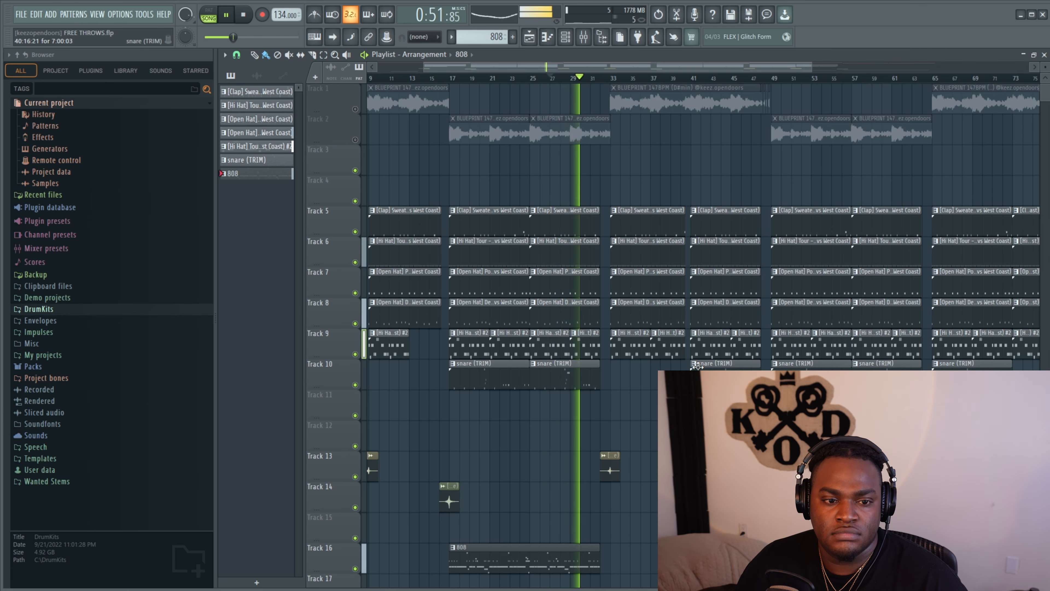
{"action": "key", "text": "space"}
Step: Unmute the BLUEPRINT melody on Tracks 1 and 2
{"action": "scroll", "coordinate": [446, 162], "scroll_direction": "down", "scroll_amount": 2}
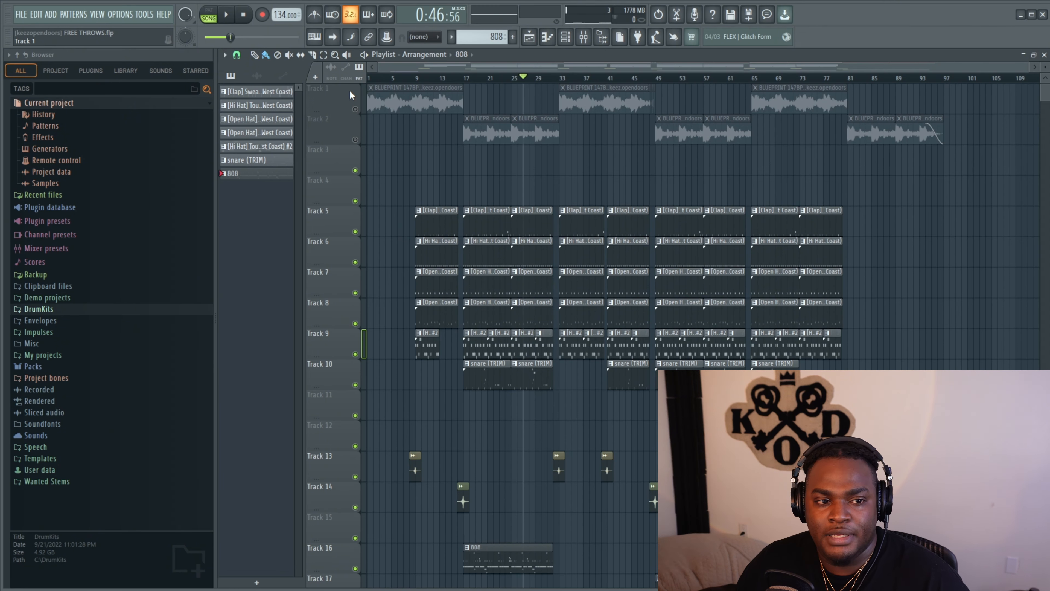
{"action": "left_click", "coordinate": [355, 109]}
{"action": "left_click", "coordinate": [355, 140]}
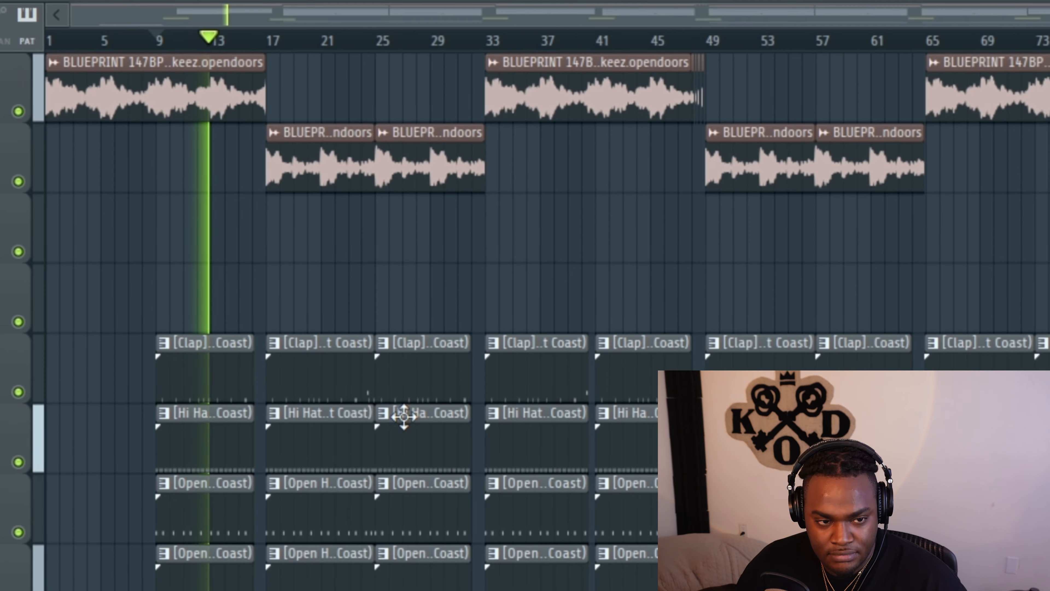
Step: Listen to the full beat with melody and drums while following its arrangement across the playlist
{"action": "scroll", "coordinate": [263, 513], "scroll_direction": "up", "scroll_amount": 4}
{"action": "scroll", "coordinate": [248, 538], "scroll_direction": "up", "scroll_amount": 3}
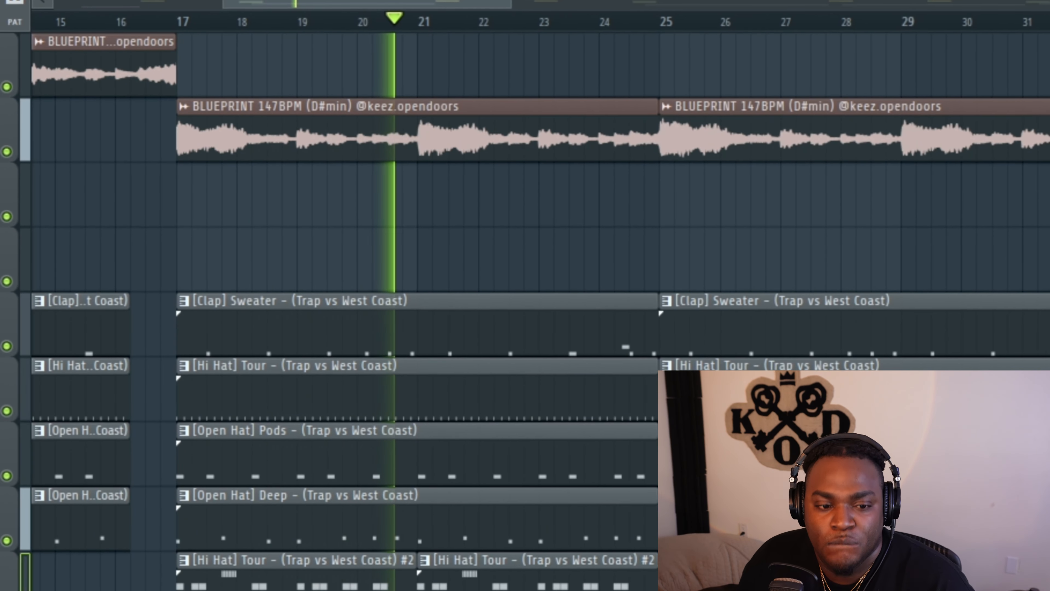
{"action": "scroll", "coordinate": [540, 256], "scroll_direction": "down", "scroll_amount": 3}
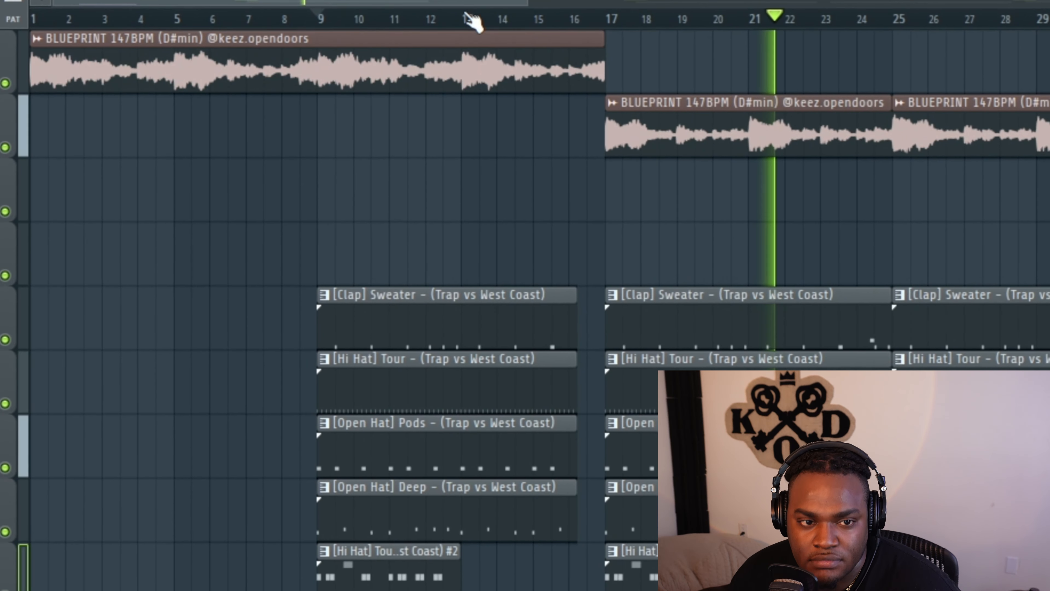
{"action": "left_click_drag", "start_coordinate": [465, 2], "coordinate": [676, 2]}
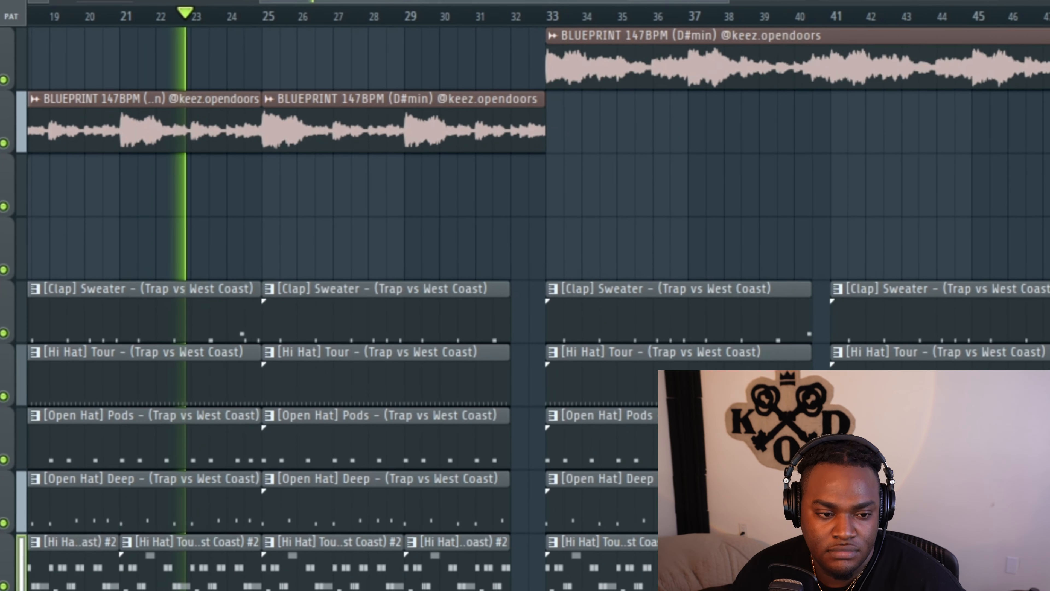
{"action": "scroll", "coordinate": [537, 256], "scroll_direction": "down", "scroll_amount": 3}
{"action": "scroll", "coordinate": [537, 256], "scroll_direction": "down", "scroll_amount": 2}
{"action": "scroll", "coordinate": [537, 257], "scroll_direction": "up", "scroll_amount": 2}
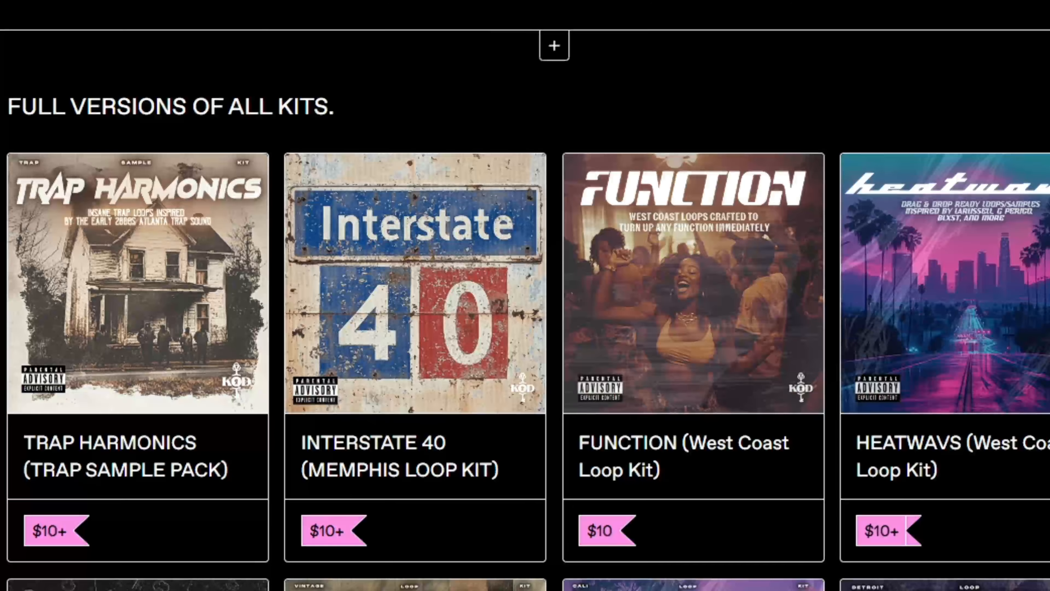
Step: Switch to the online kit store and browse the full versions of the kits and the demos
{"action": "scroll", "coordinate": [525, 296], "scroll_direction": "down", "scroll_amount": 10}
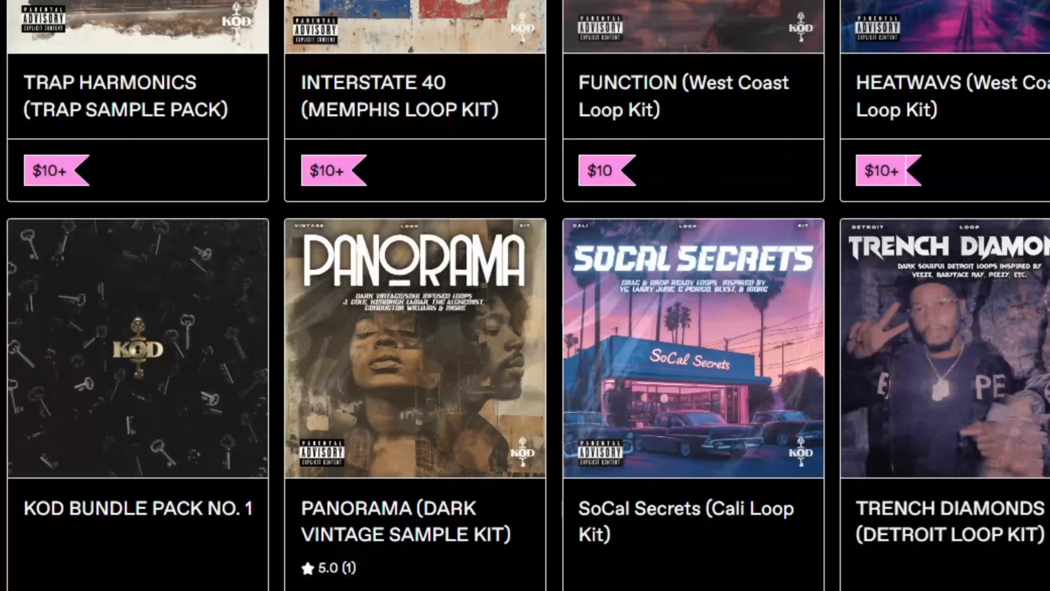
{"action": "scroll", "coordinate": [525, 296], "scroll_direction": "down", "scroll_amount": 8}
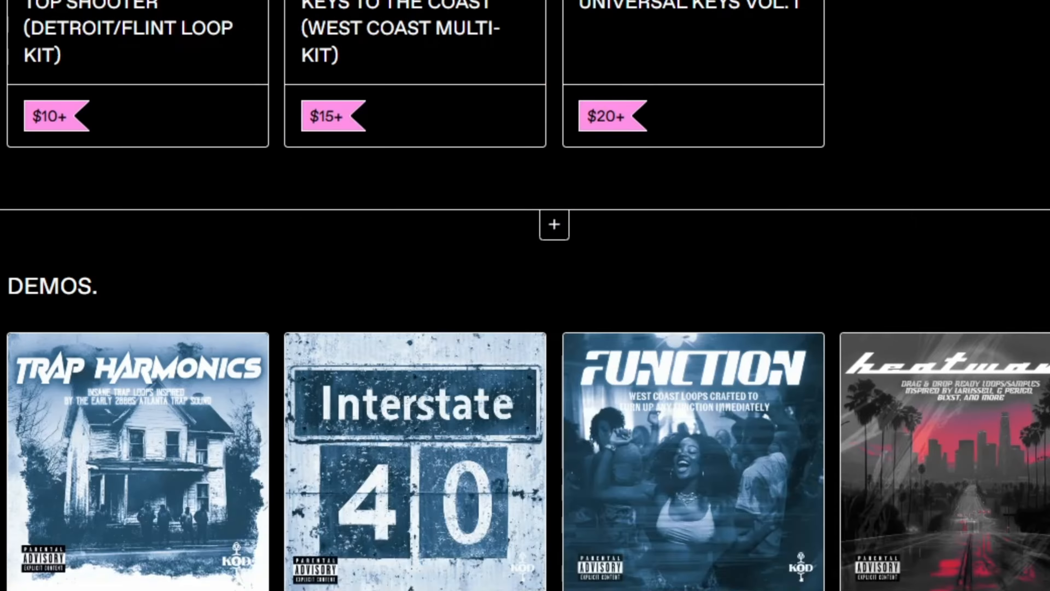
{"action": "scroll", "coordinate": [525, 295], "scroll_direction": "down", "scroll_amount": 10}
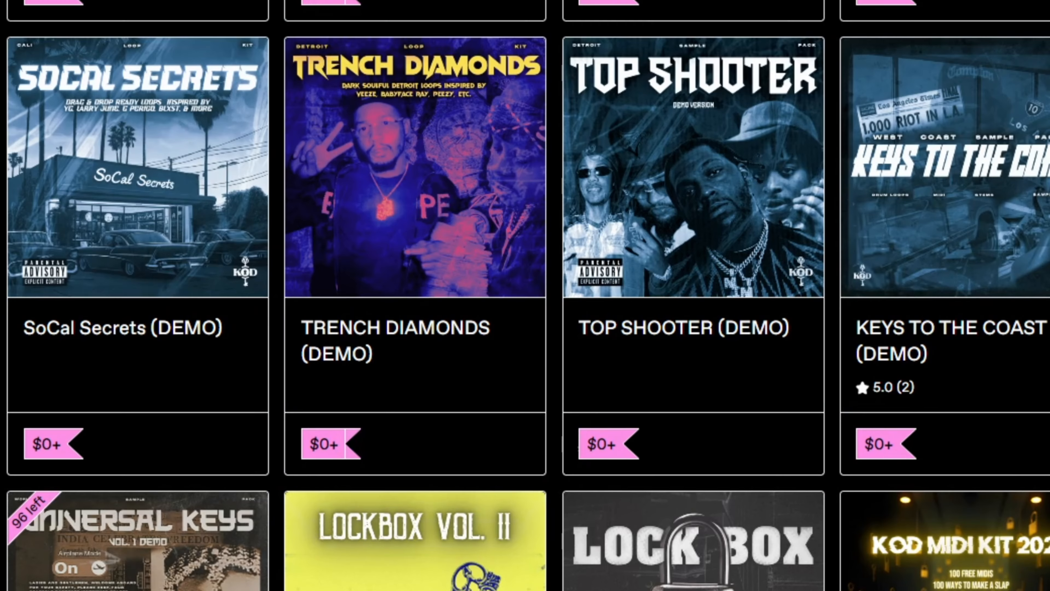